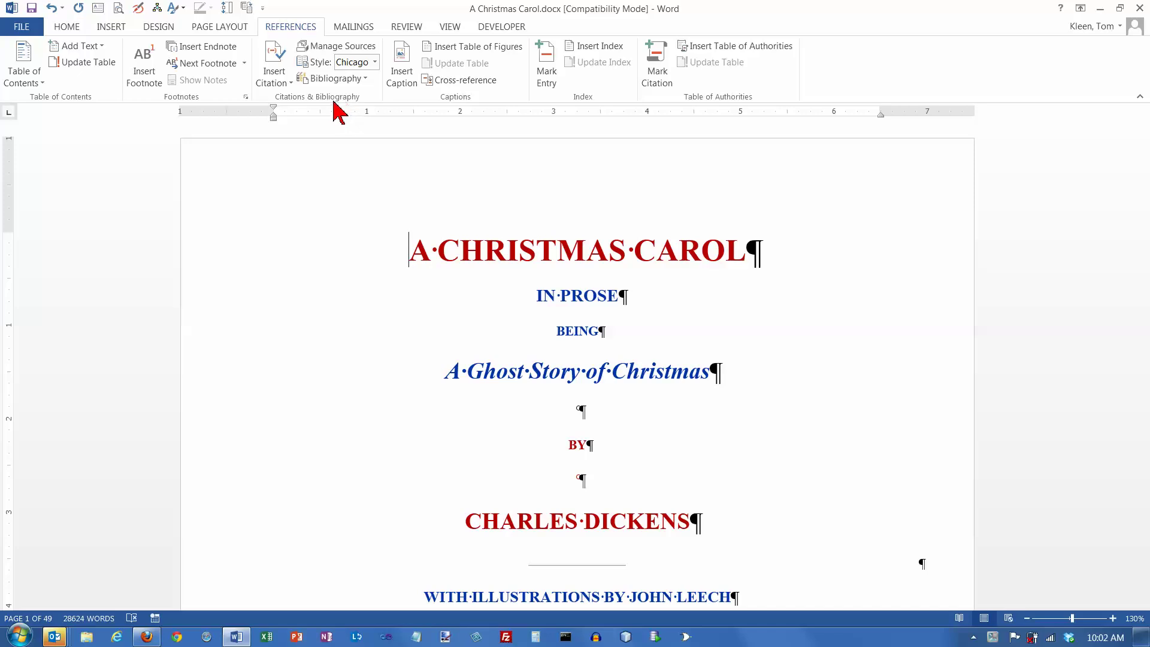
# Step: From Source Manager, start a new source and browse the source types, leaving it on Book
pyautogui.click(339, 53)
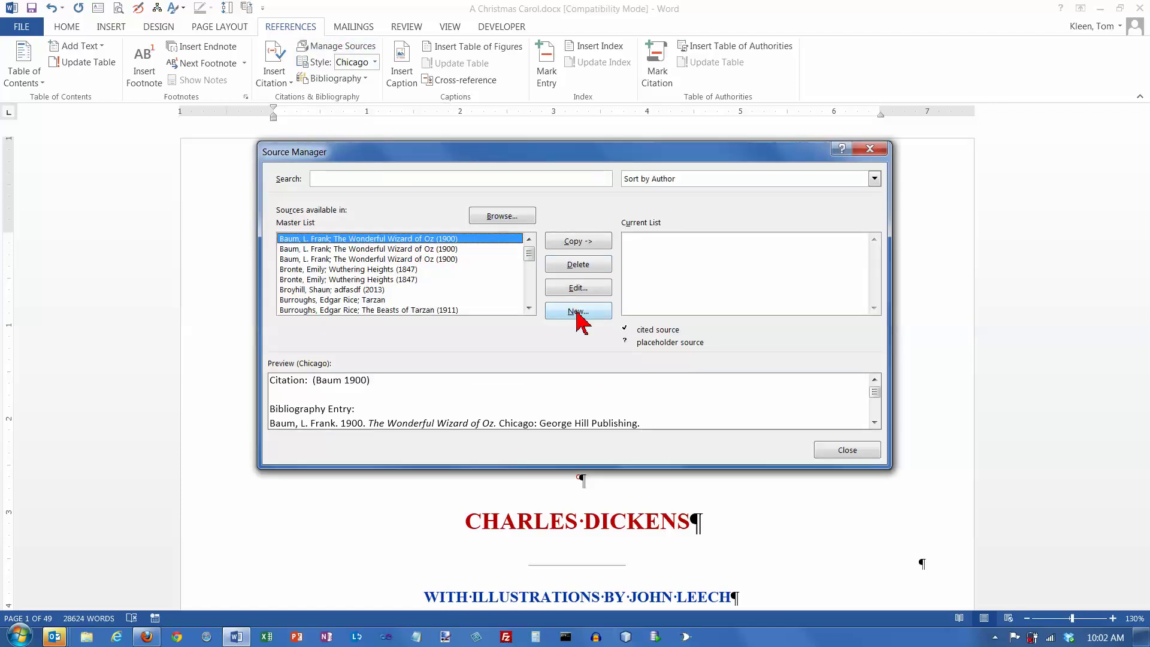
pyautogui.click(579, 312)
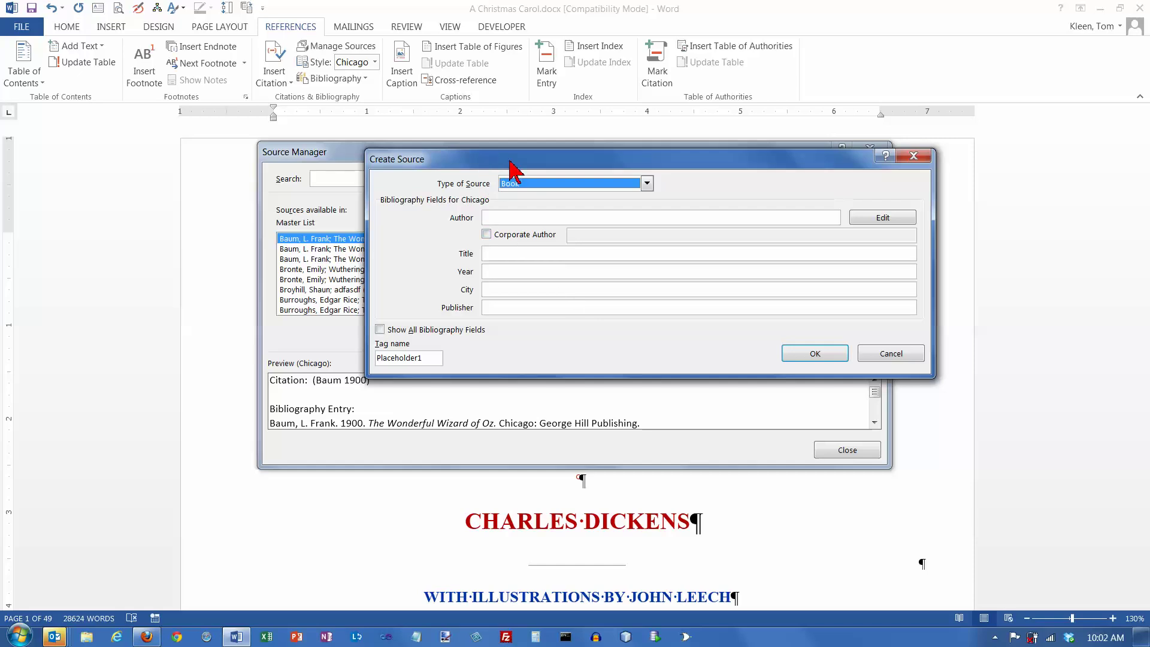
pyautogui.click(647, 184)
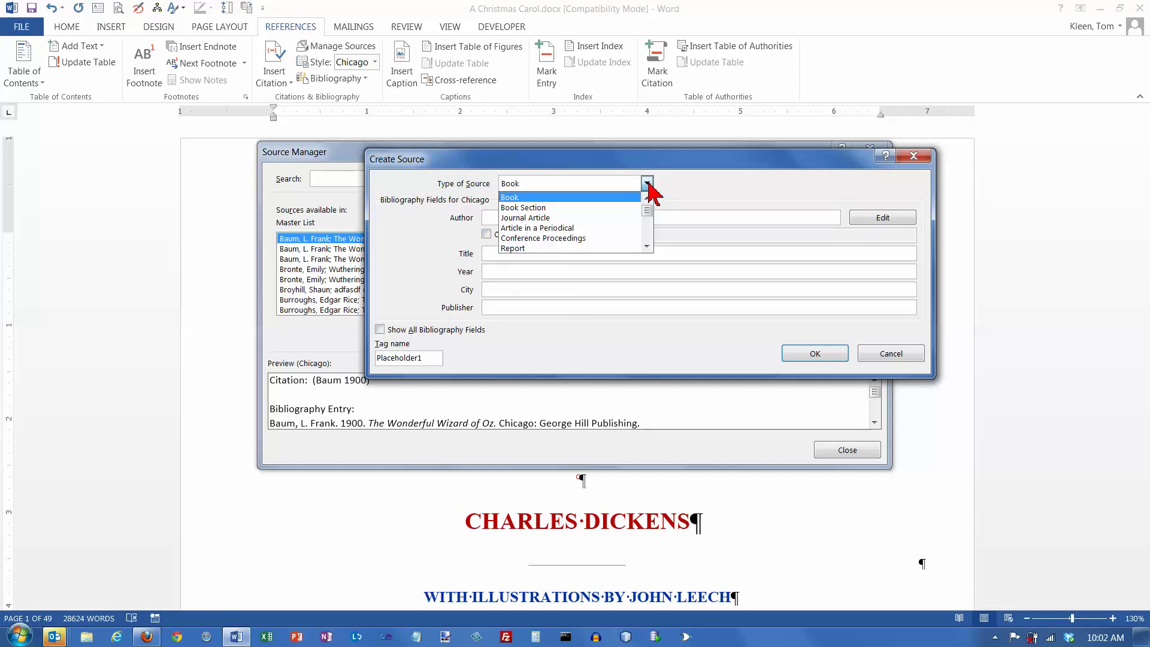
pyautogui.click(647, 235)
pyautogui.click(648, 235)
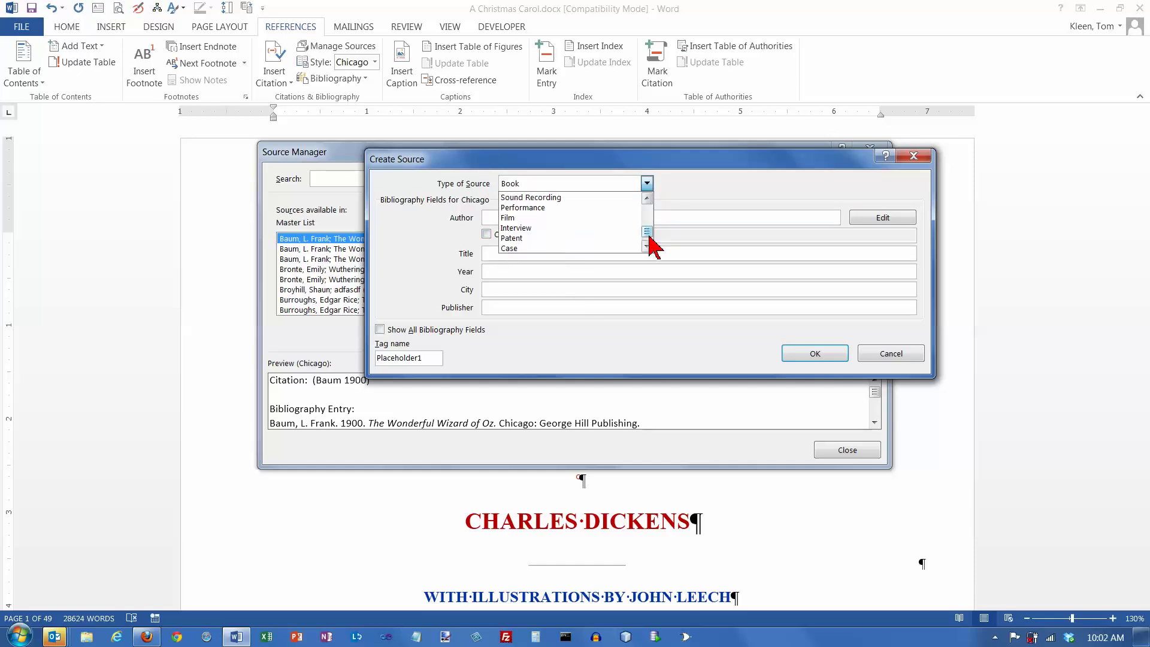
pyautogui.click(648, 199)
pyautogui.click(648, 198)
pyautogui.click(648, 198)
pyautogui.click(648, 199)
pyautogui.click(648, 198)
pyautogui.click(648, 198)
pyautogui.click(647, 198)
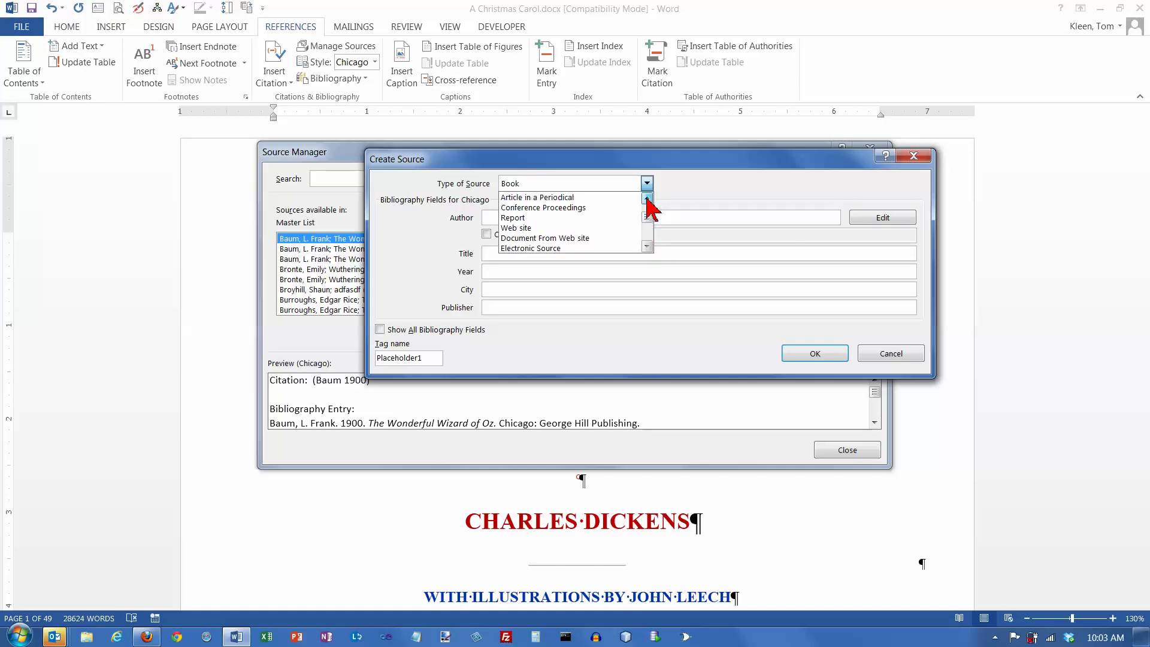
pyautogui.click(647, 199)
pyautogui.click(648, 198)
pyautogui.click(648, 198)
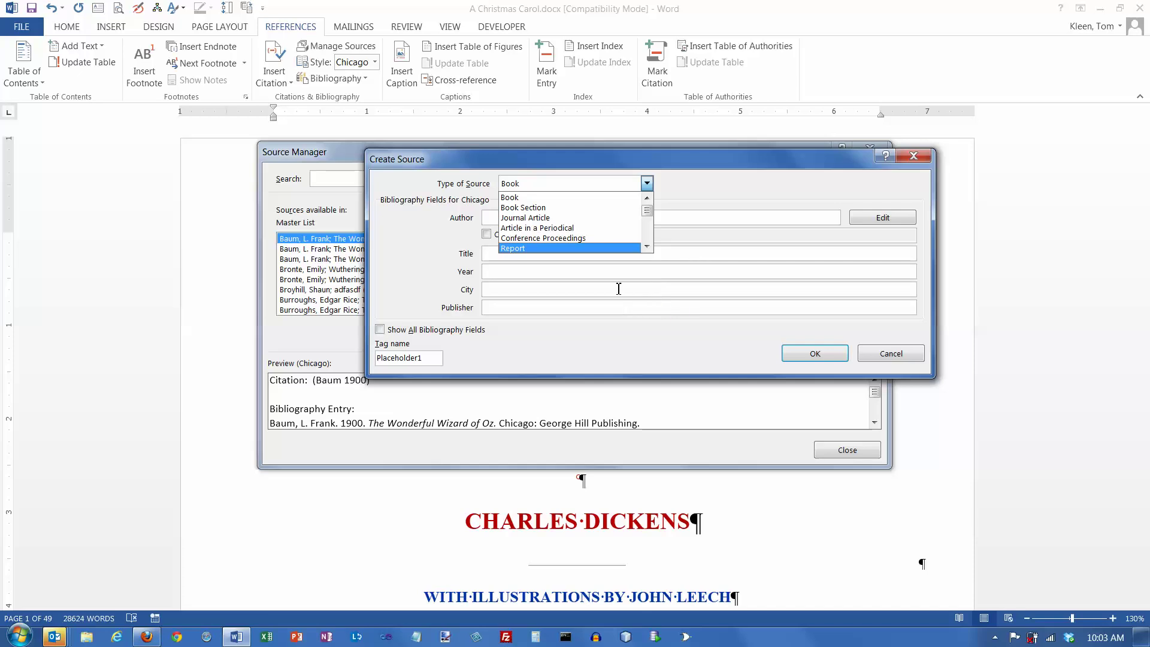
pyautogui.click(543, 198)
# Step: Enter author Dickens, Charles, title A Christmas Carol, year 1843 and city London
pyautogui.click(532, 218)
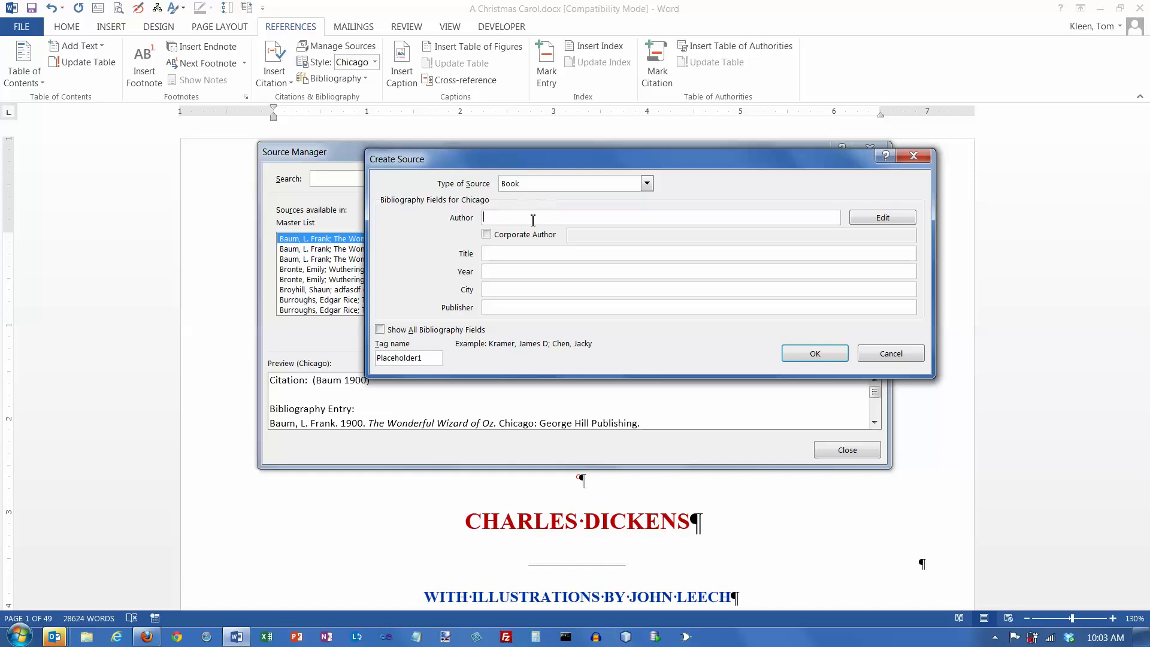
pyautogui.write('Dickens, Charles')
pyautogui.click(500, 254)
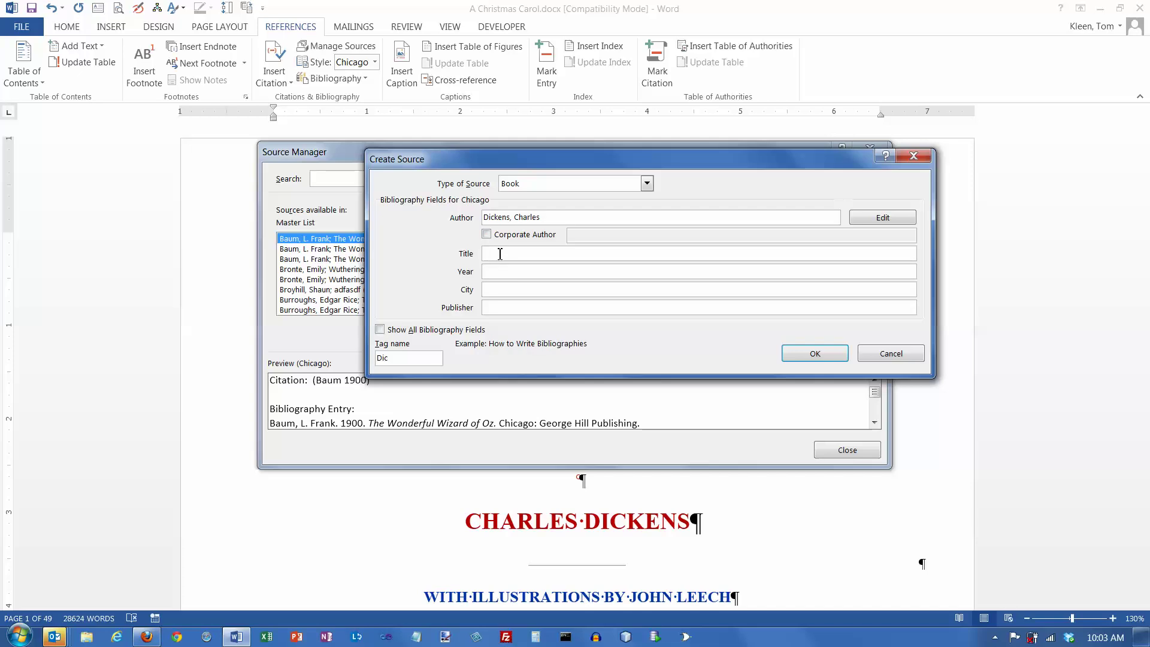
pyautogui.write('A Christmas Carol')
pyautogui.press('Tab')
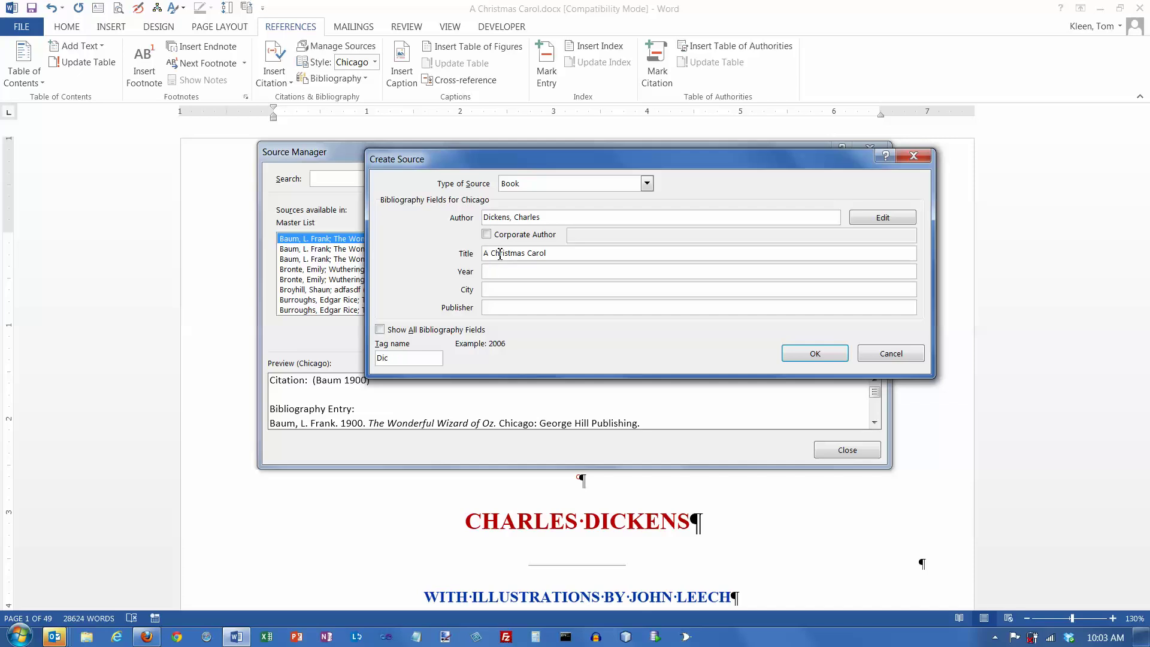
pyautogui.write('1843')
pyautogui.press('Tab')
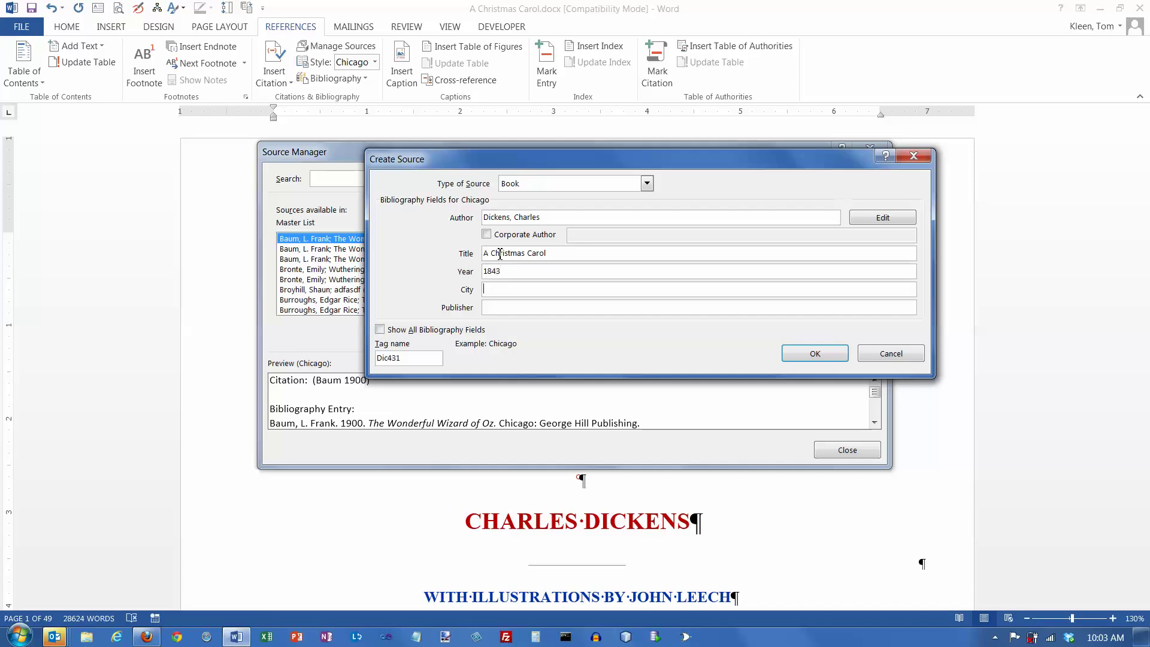
pyautogui.write('London')
# Step: Show all bibliography fields and look through them, then return to recommended fields only
pyautogui.click(380, 330)
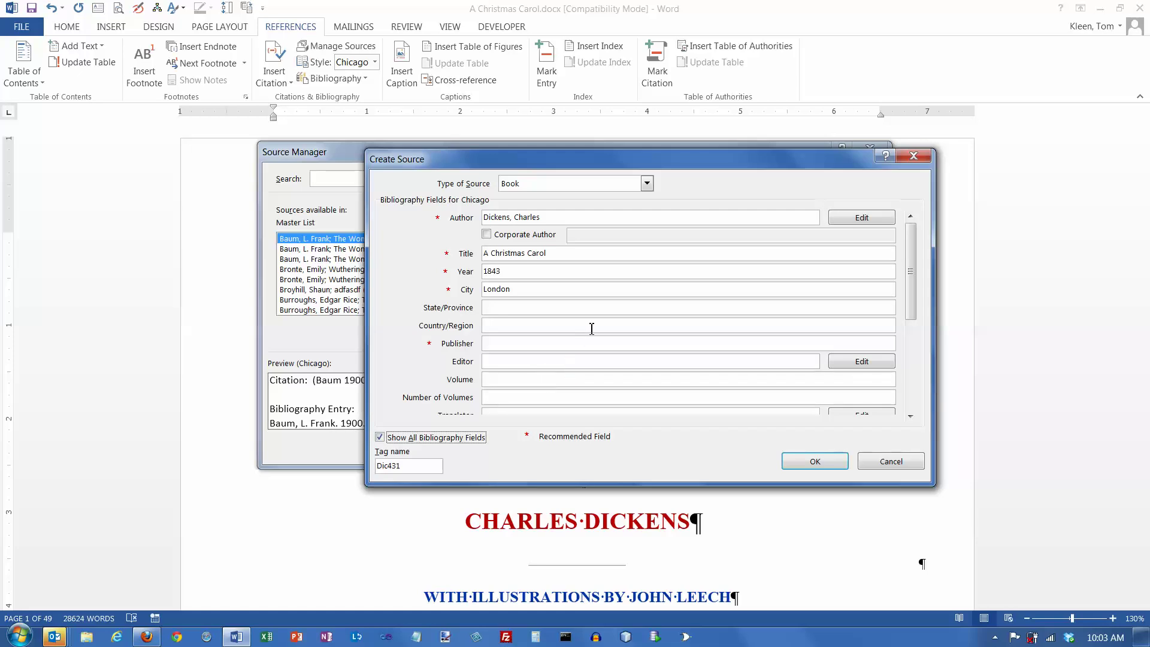
pyautogui.moveTo(909, 284); pyautogui.dragTo(909, 397)
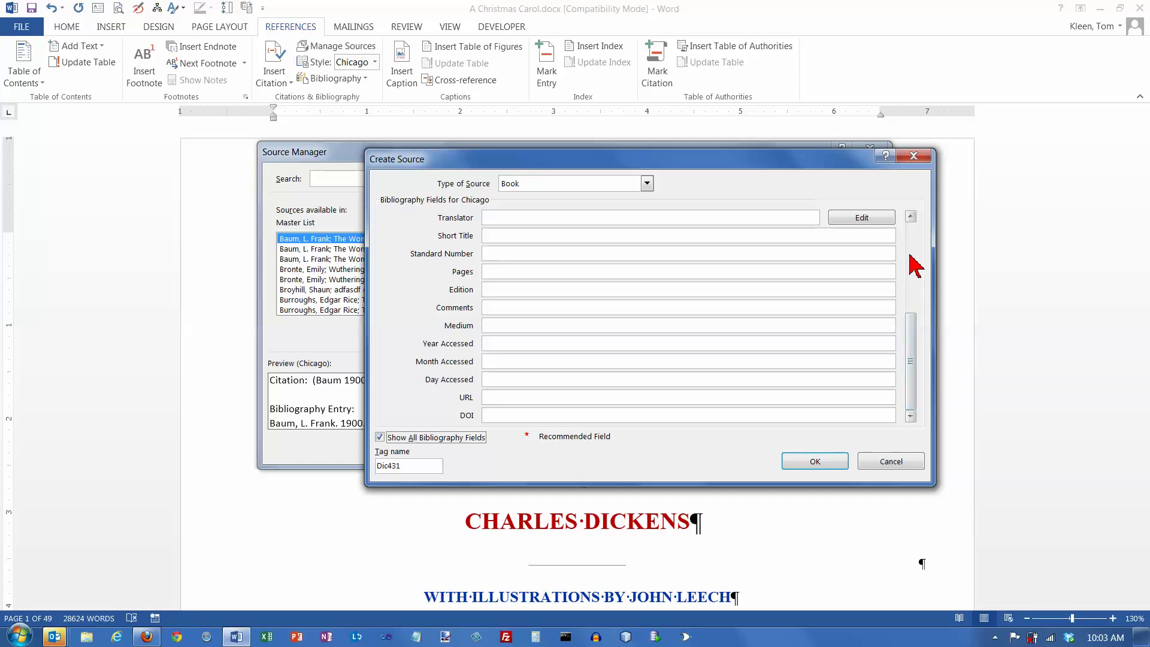
pyautogui.click(911, 235)
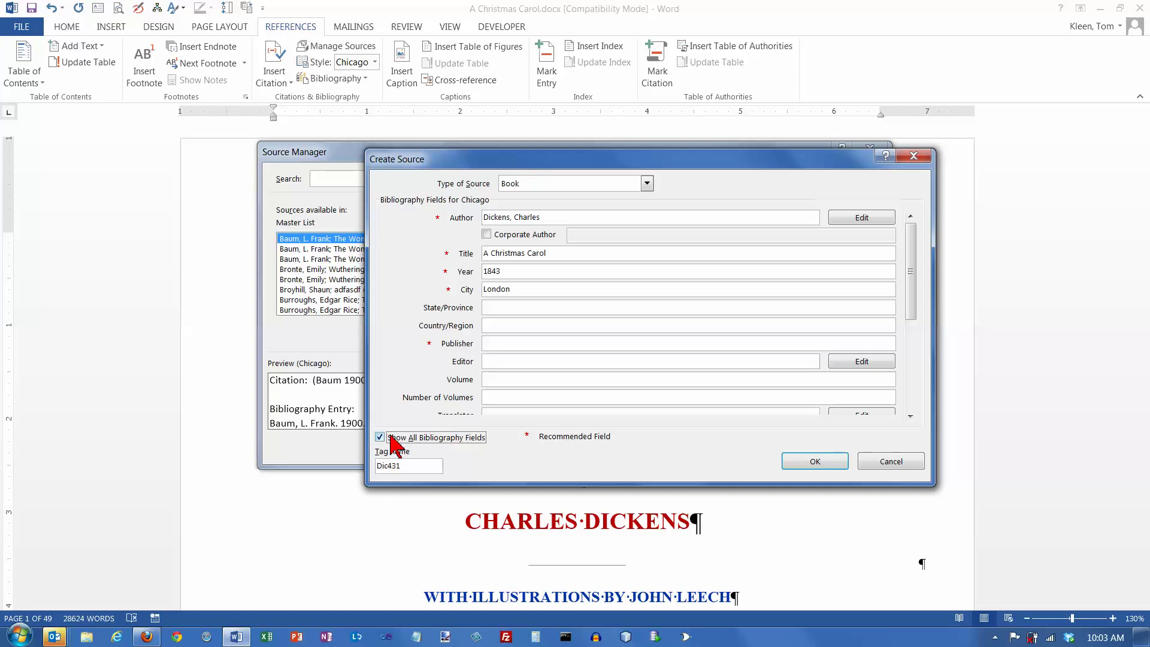
pyautogui.click(382, 438)
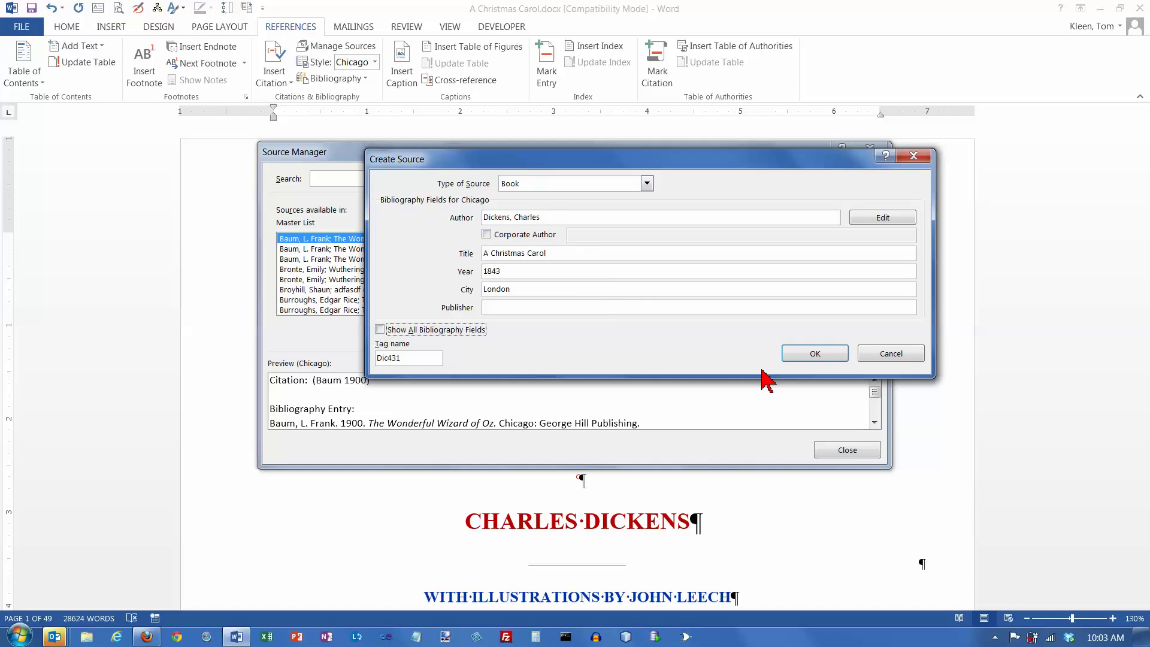
# Step: Save the A Christmas Carol source, close Source Manager, and place the cursor after 'door-nail.'
pyautogui.click(805, 359)
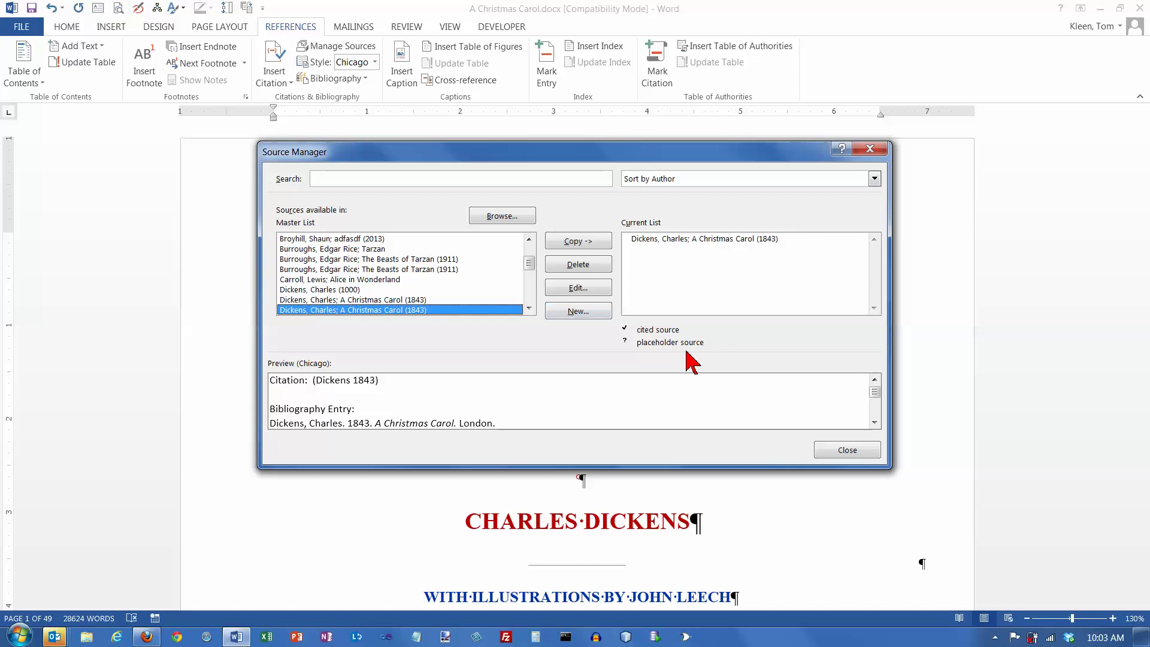
pyautogui.click(842, 454)
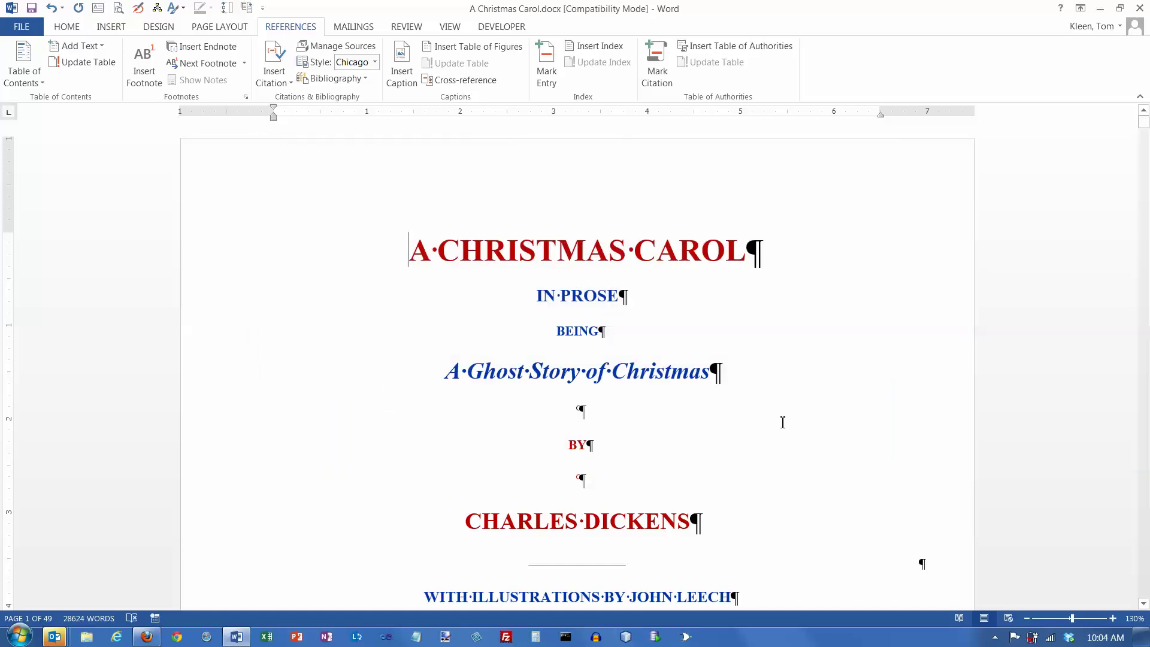
pyautogui.scroll(-12, 686, 310)
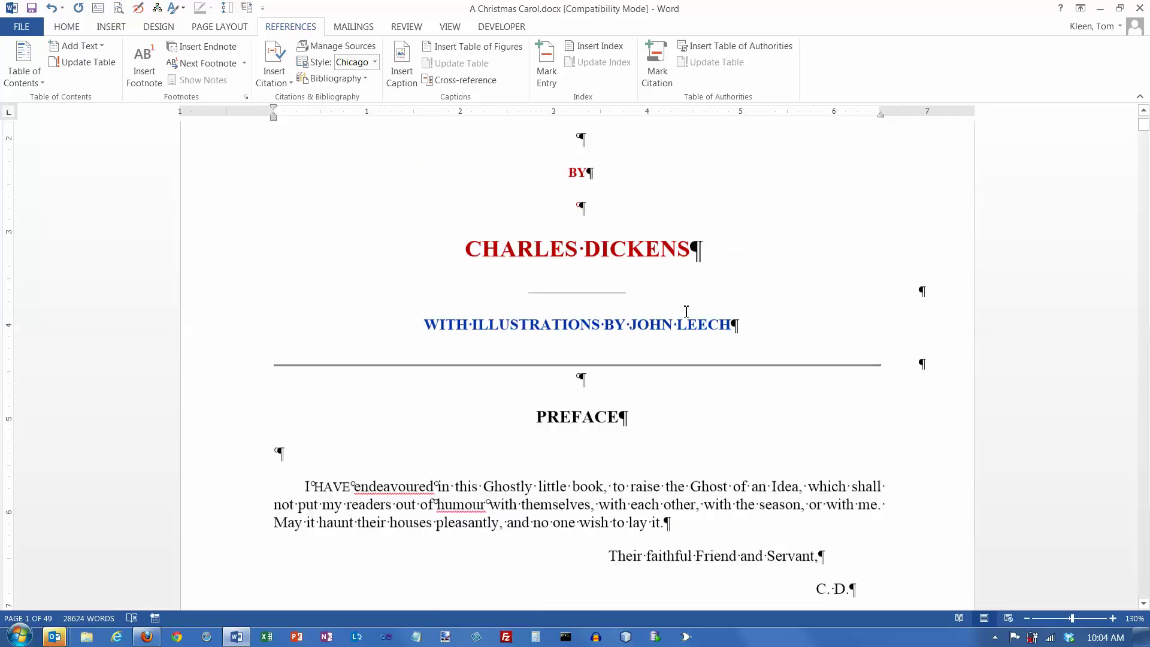
pyautogui.scroll(-15, 687, 310)
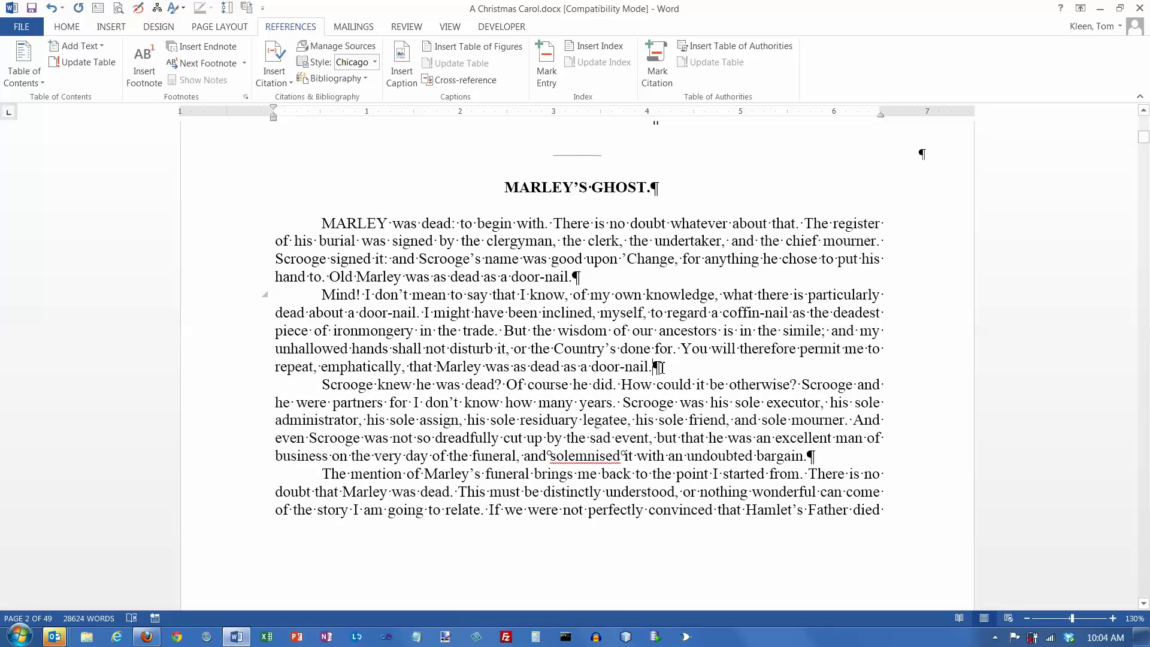
pyautogui.click(660, 366)
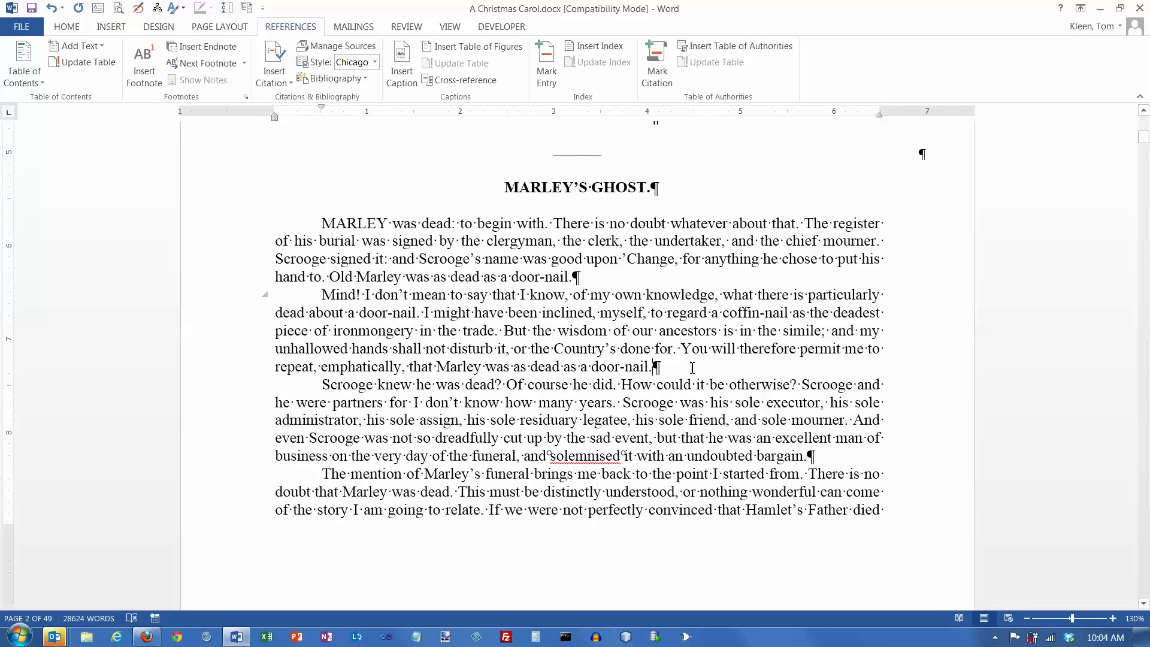
pyautogui.click(293, 88)
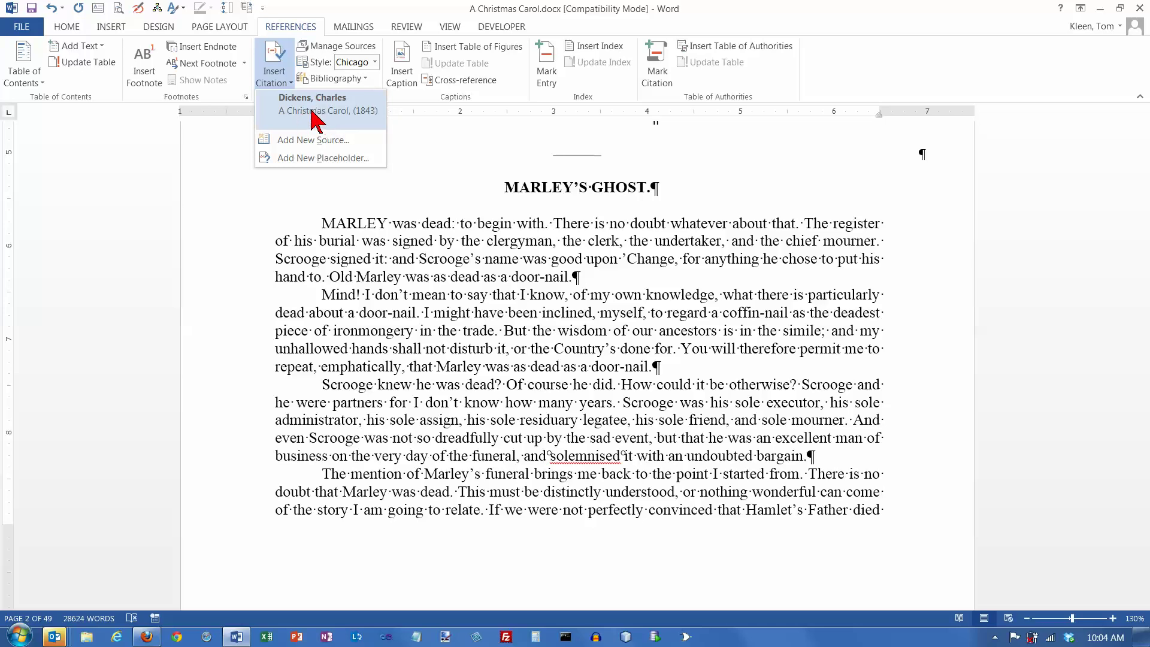
pyautogui.click(312, 141)
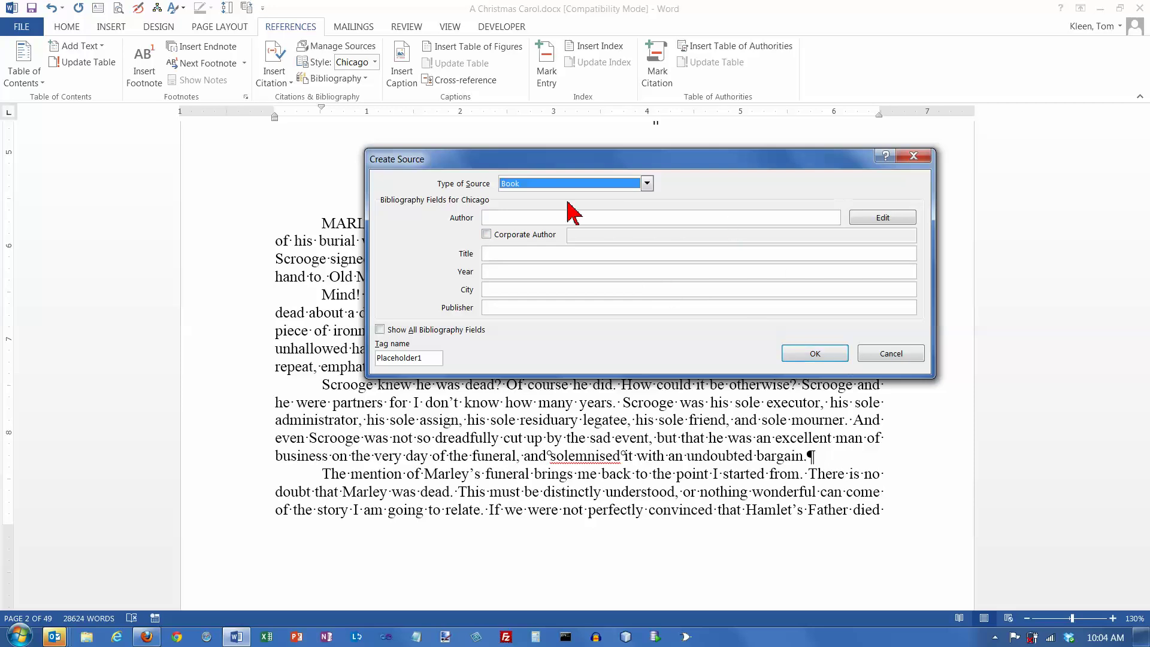
pyautogui.click(898, 354)
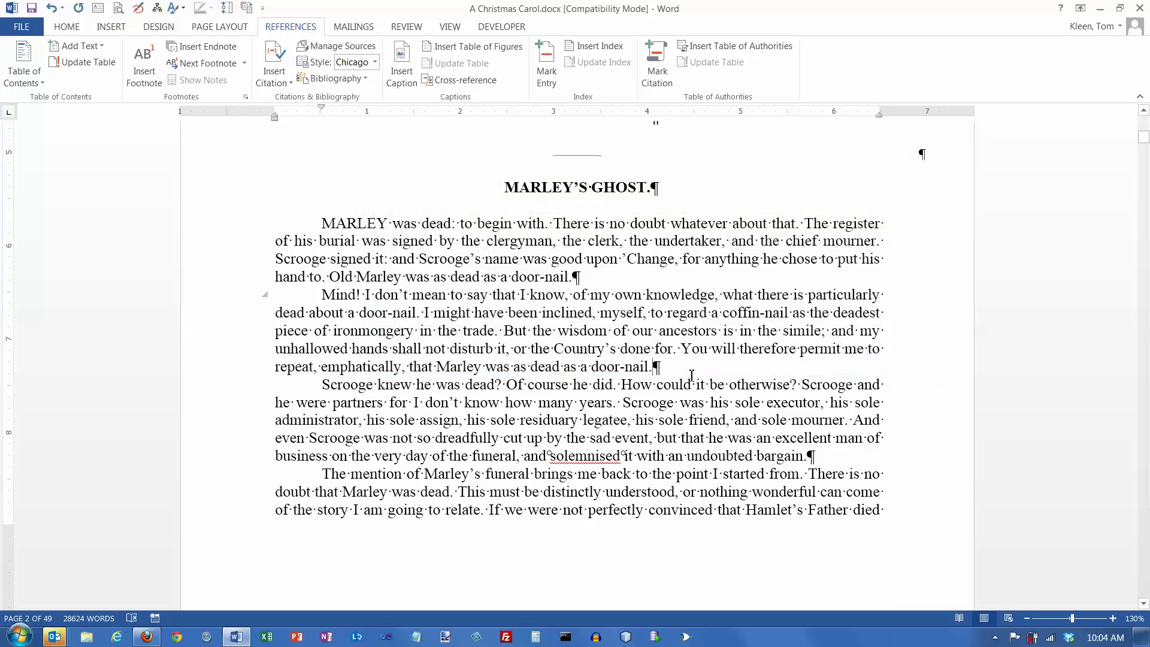
# Step: Insert the Dickens, Charles citation after 'door-nail.' and again after 'bargain.'
pyautogui.click(287, 84)
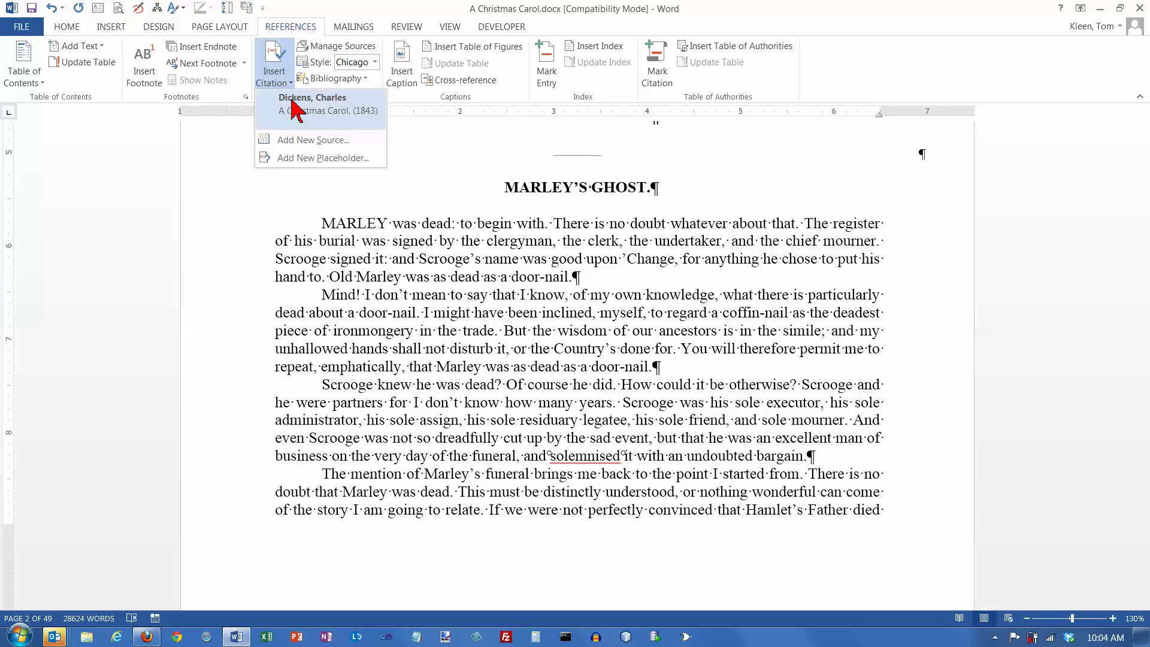
pyautogui.click(294, 105)
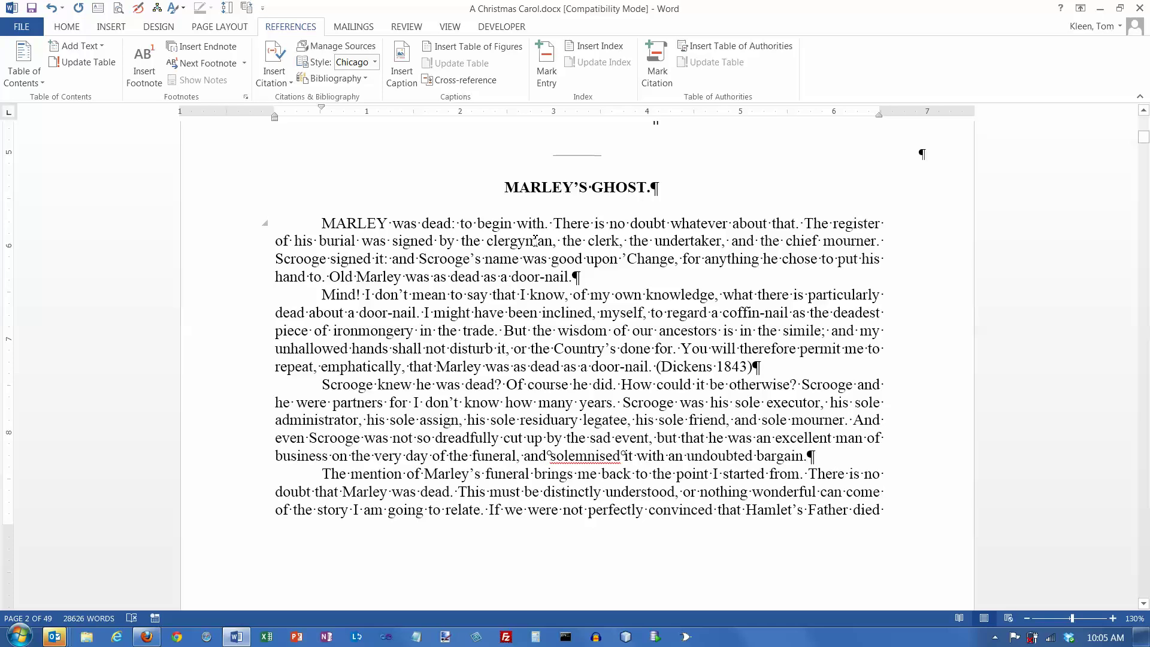
pyautogui.click(281, 84)
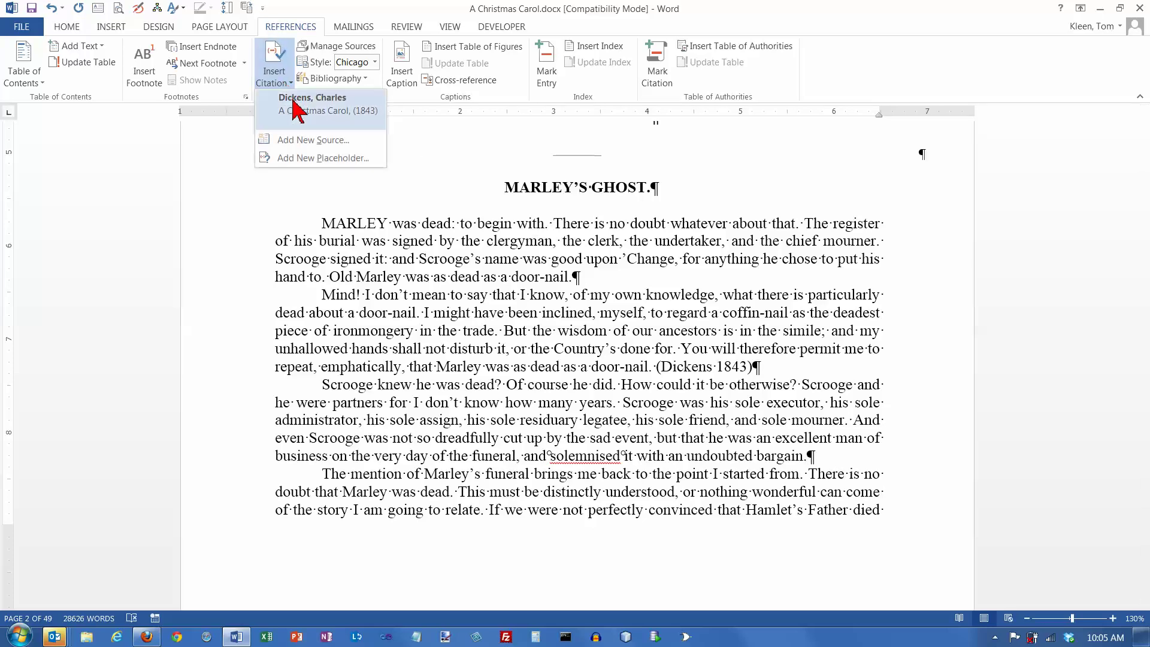
pyautogui.click(295, 107)
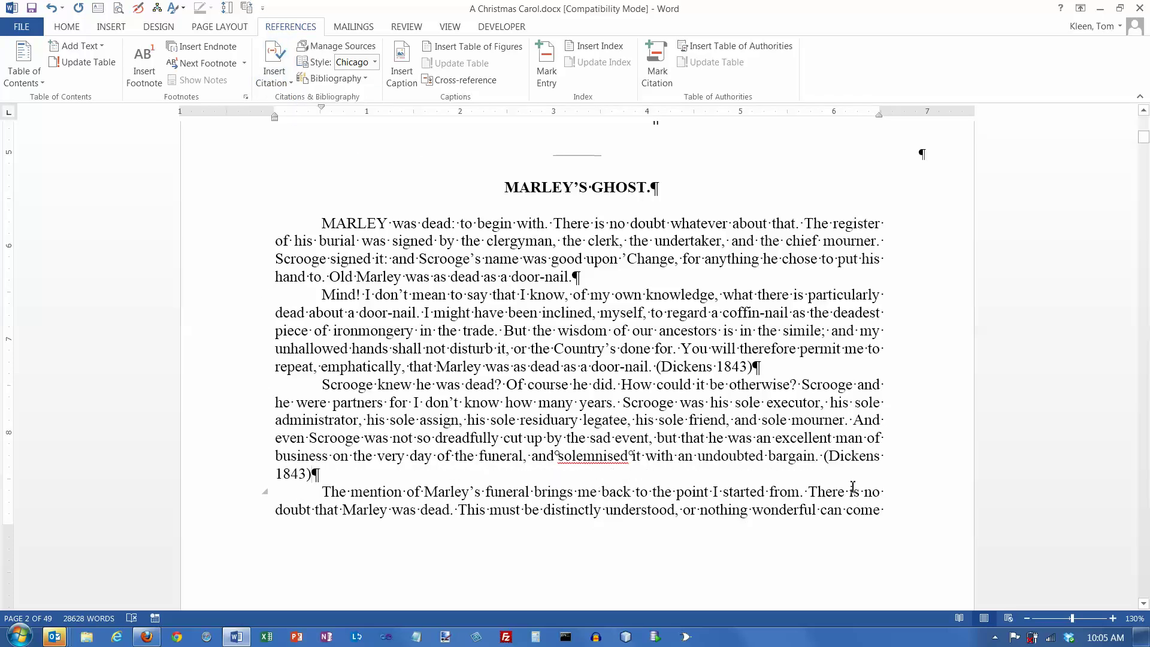
# Step: Select the whole (Dickens 1843) citation after 'bargain.' and delete it
pyautogui.click(832, 459)
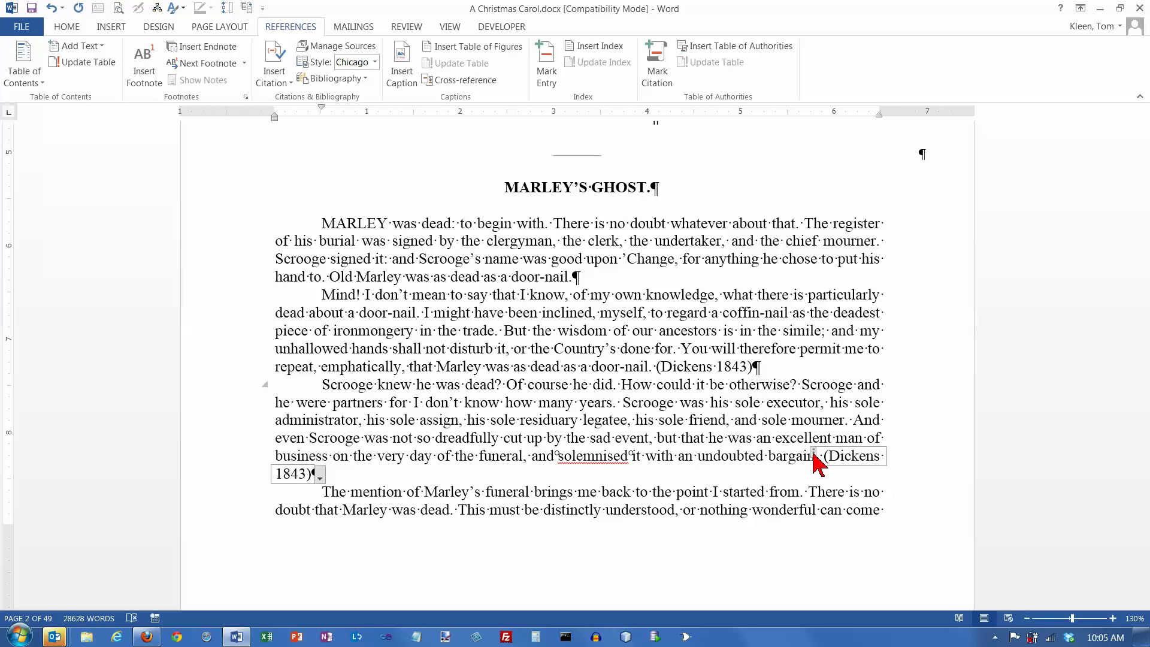
pyautogui.click(813, 454)
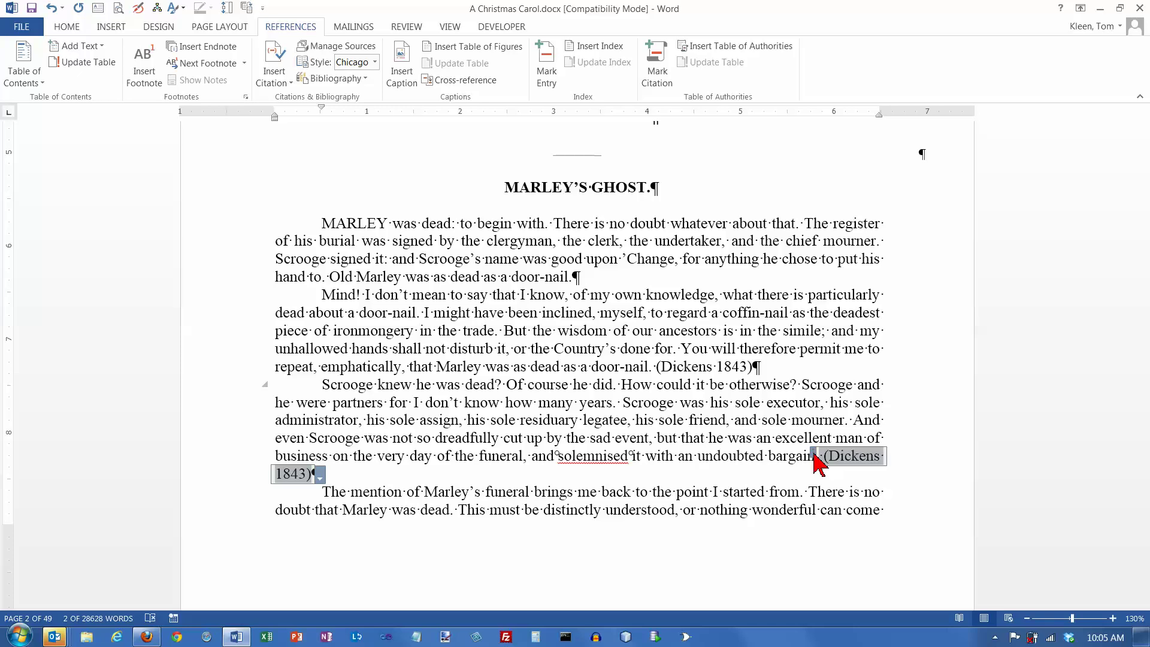
pyautogui.press('Delete')
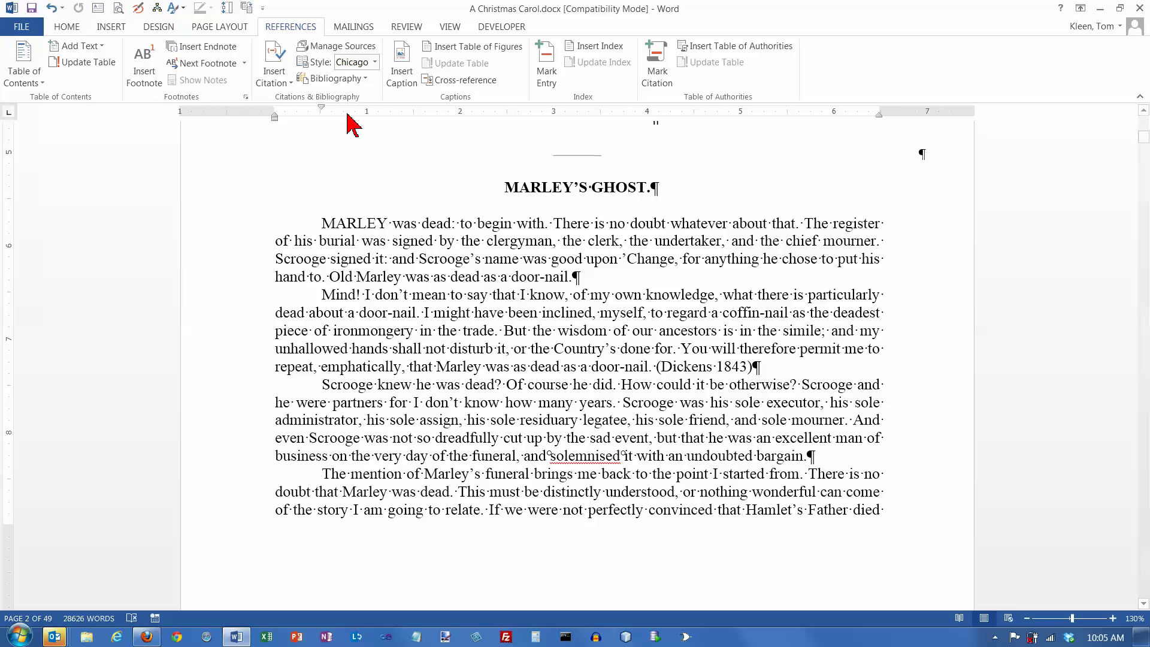
# Step: Change the citation style to APA, then to MLA, and confirm MLA stays selected
pyautogui.click(375, 62)
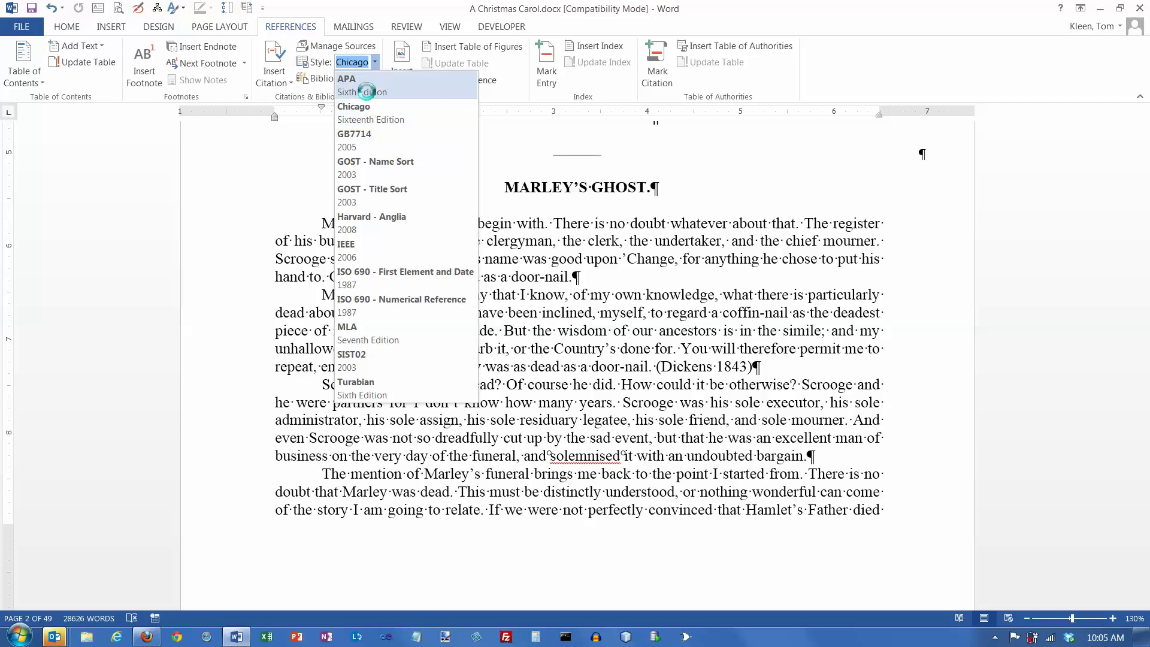
pyautogui.click(365, 89)
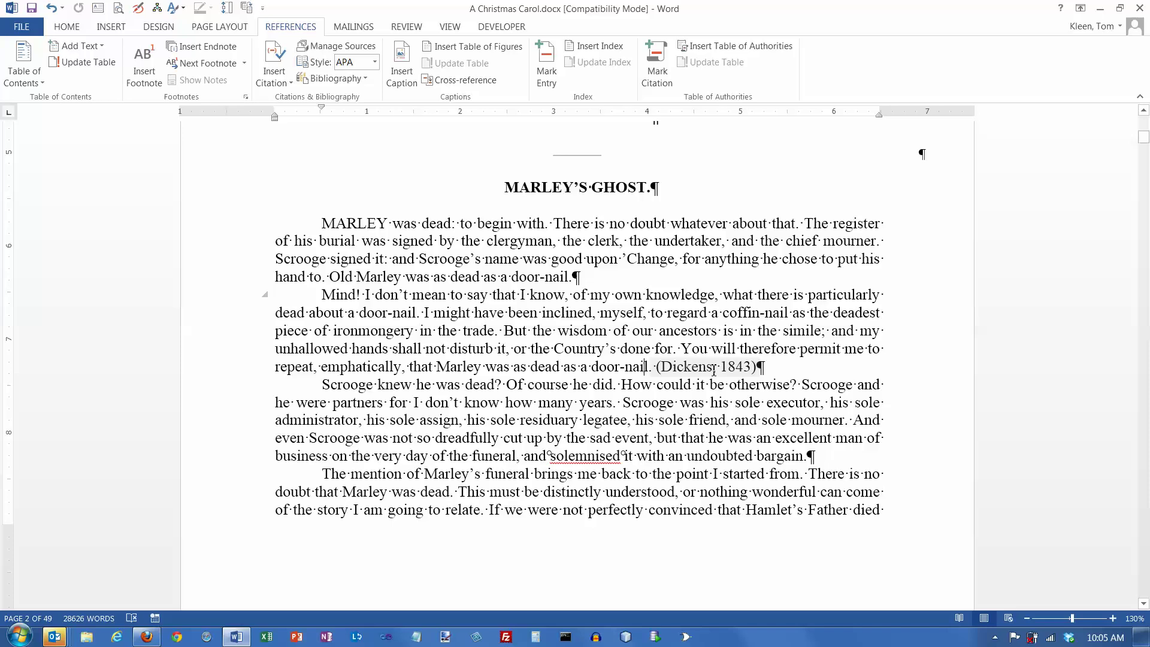
pyautogui.click(645, 367)
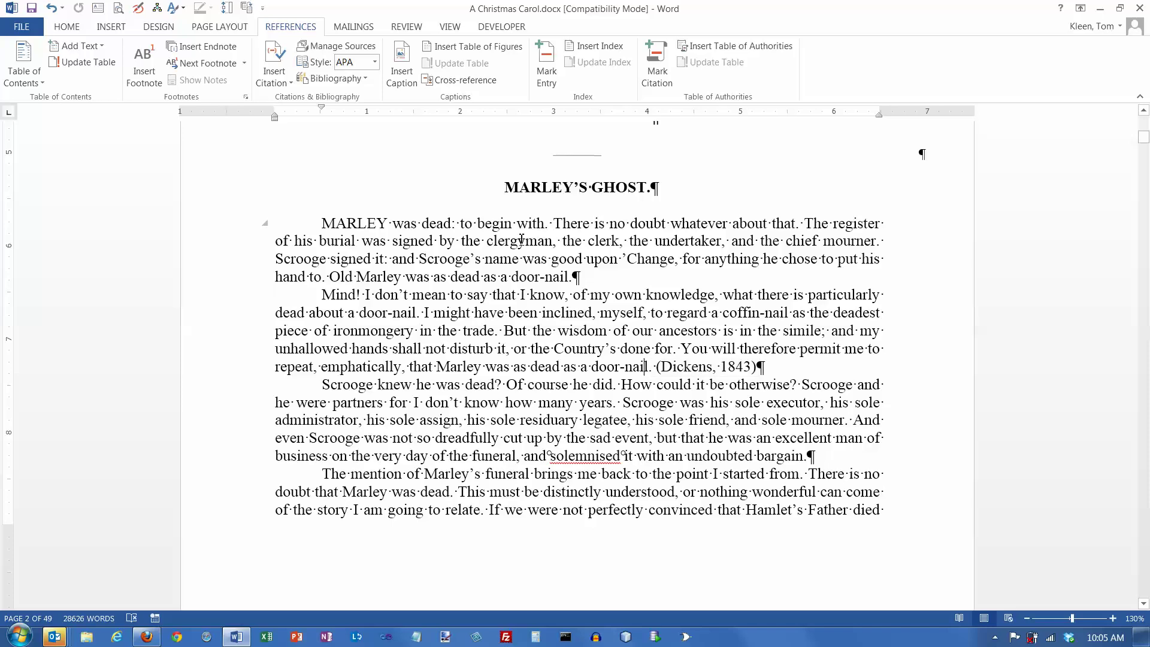
pyautogui.click(374, 62)
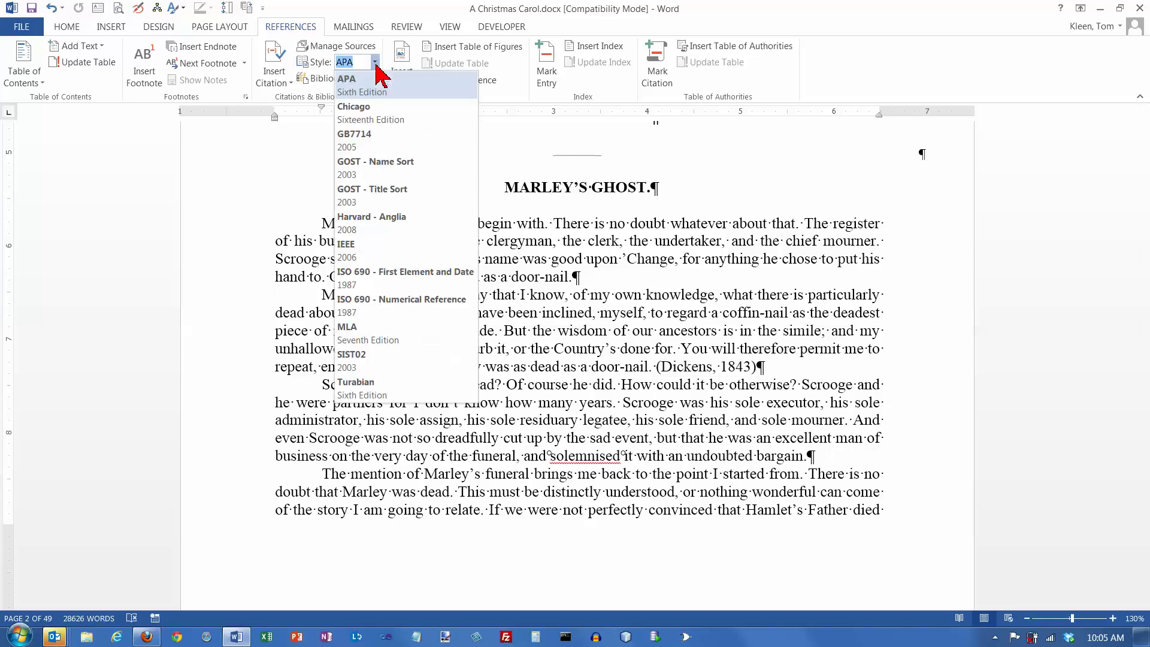
pyautogui.click(372, 336)
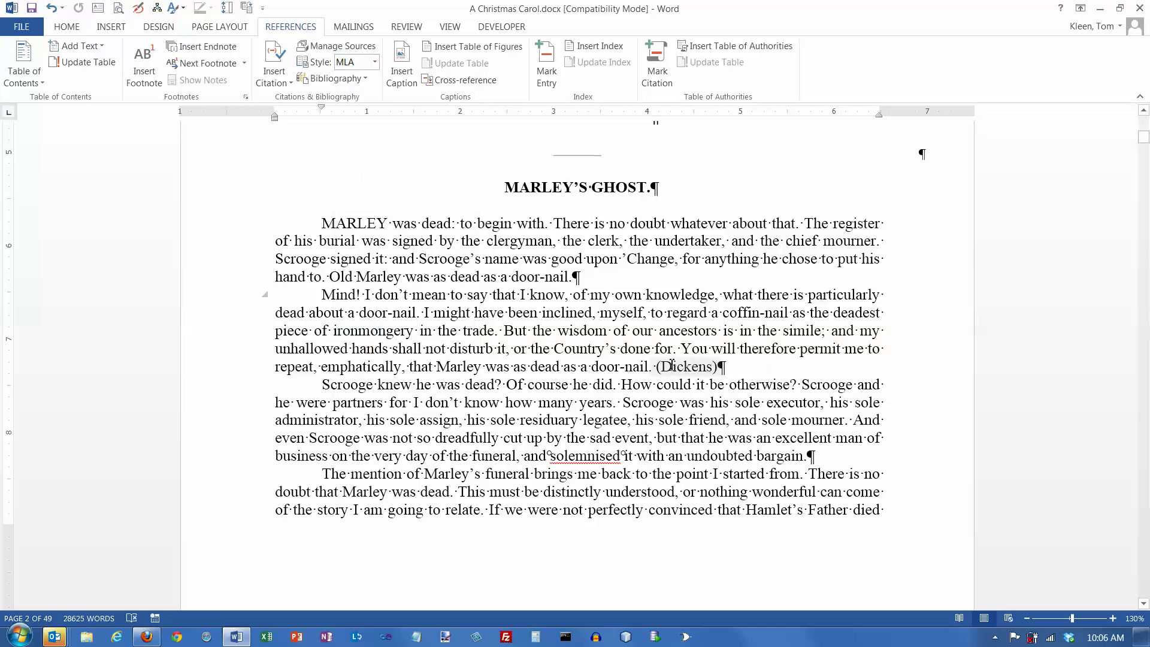
pyautogui.click(375, 62)
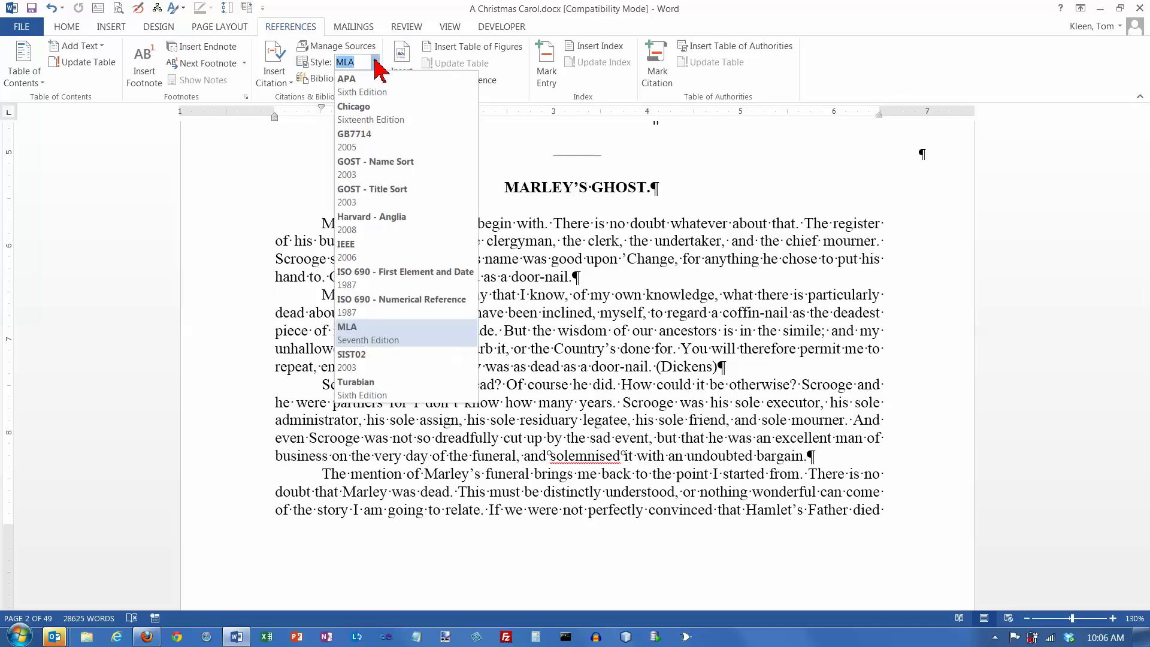
pyautogui.click(376, 61)
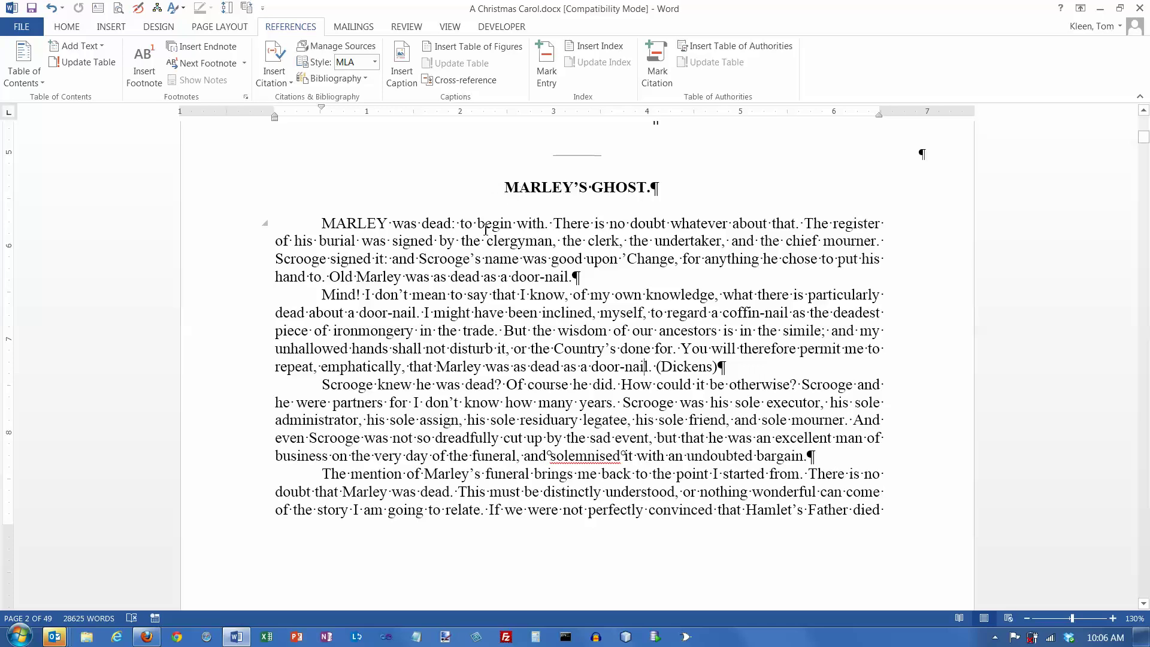
# Step: Add a page break after the last paragraph to create blank page 50, then show bibliography formats
pyautogui.hotkey('ctrl', 'End')
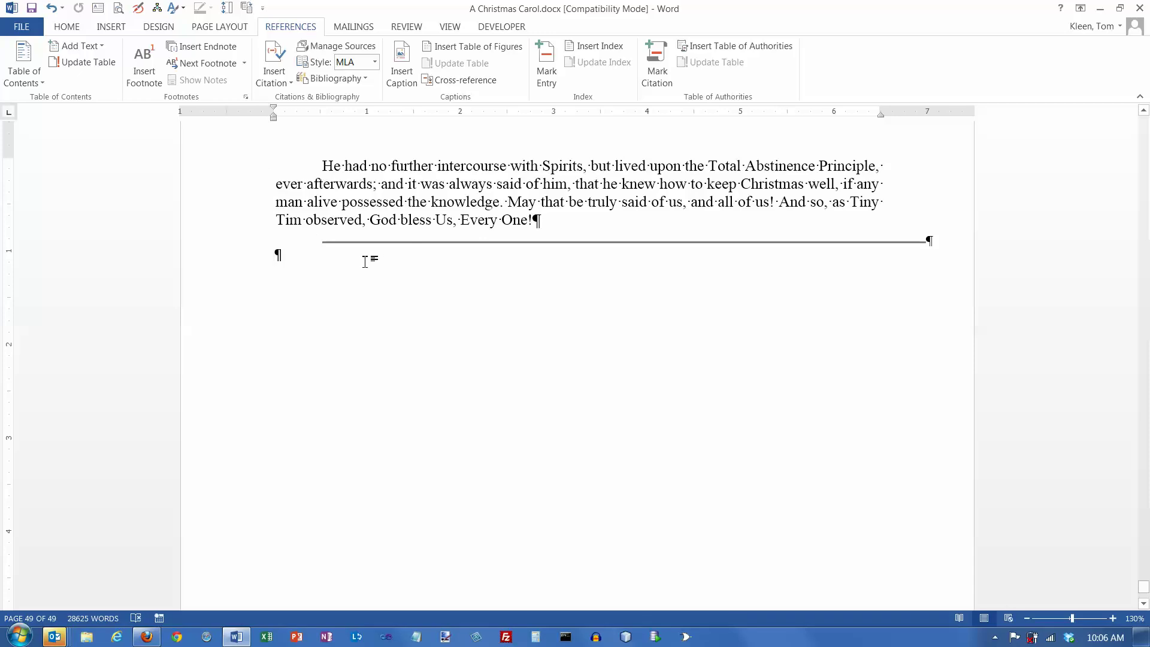
pyautogui.hotkey('ctrl', 'Return')
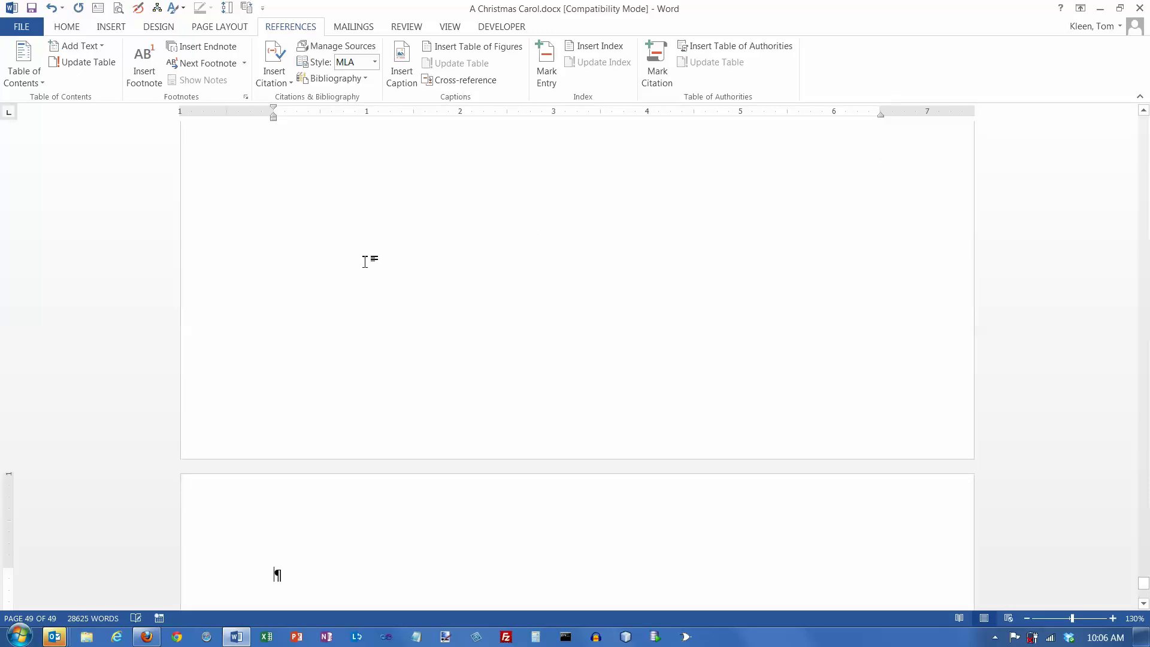
pyautogui.scroll(-5, 365, 266)
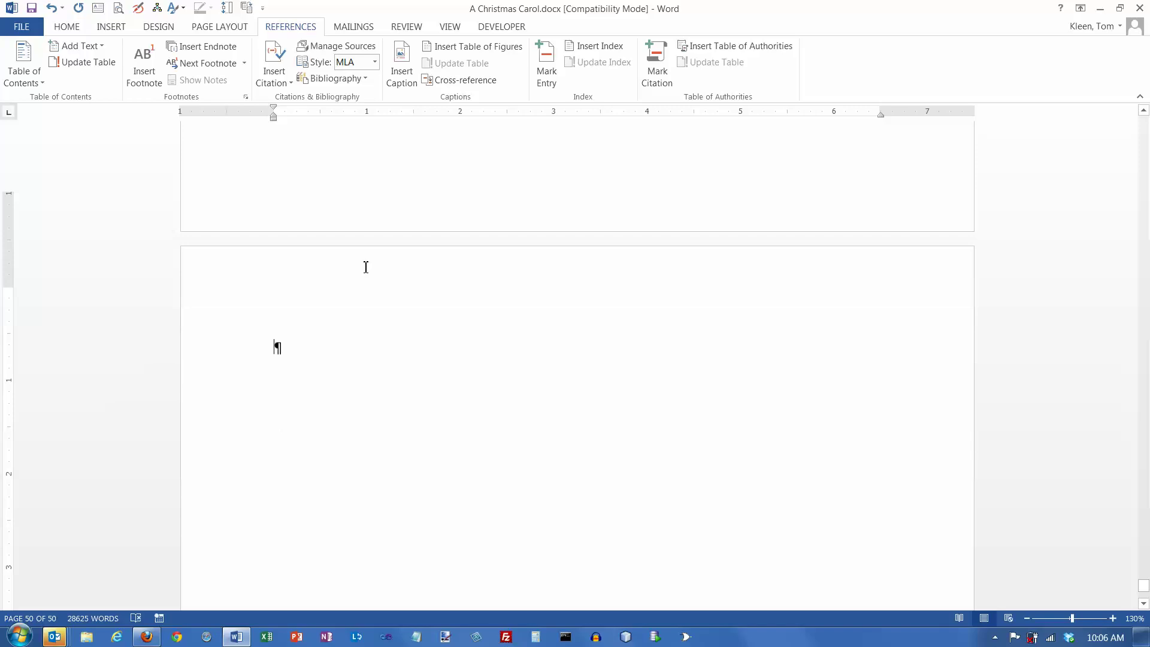
pyautogui.click(366, 78)
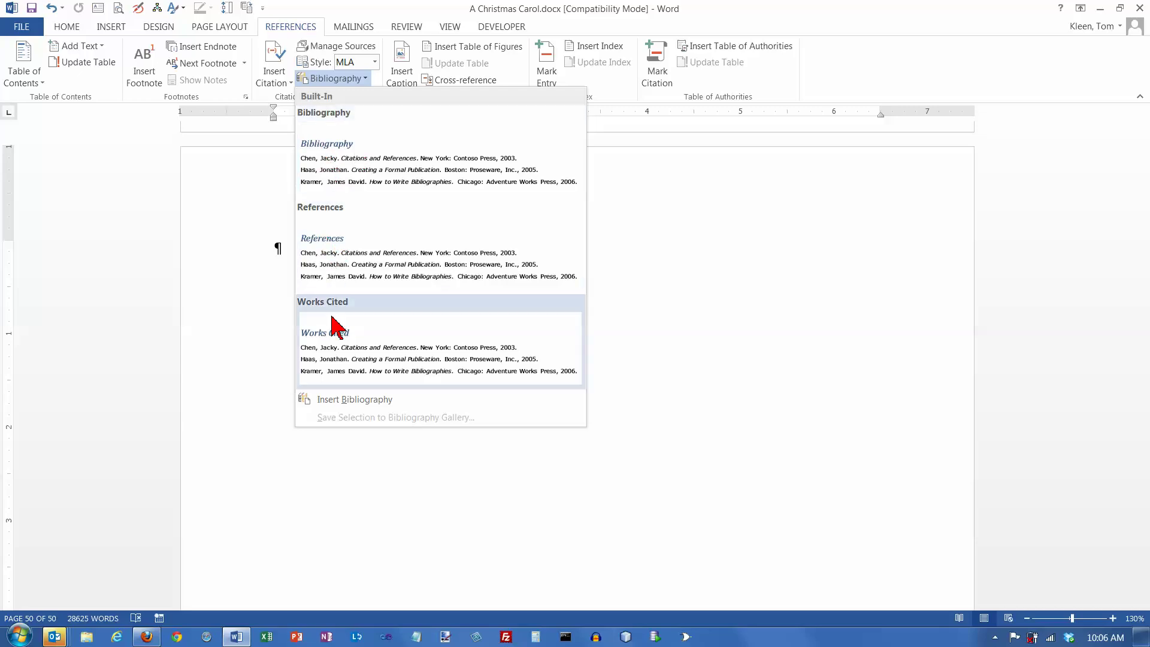
# Step: Insert a Works Cited list with the Dickens, A Christmas Carol, London, 1843 entry
pyautogui.click(339, 354)
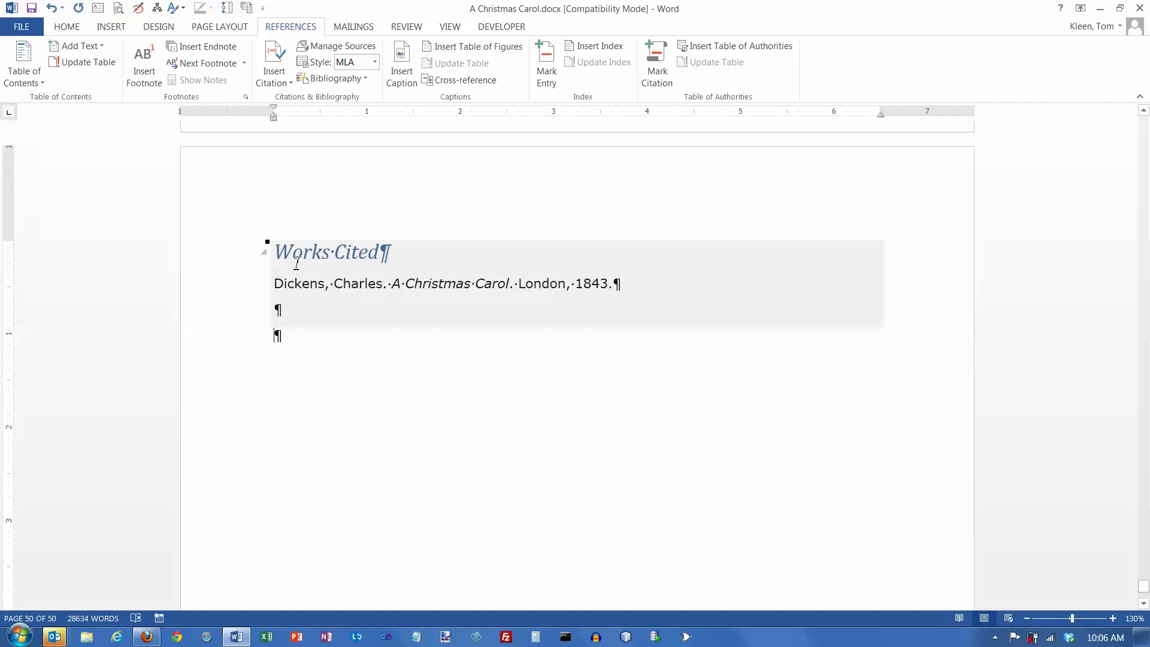
pyautogui.click(323, 252)
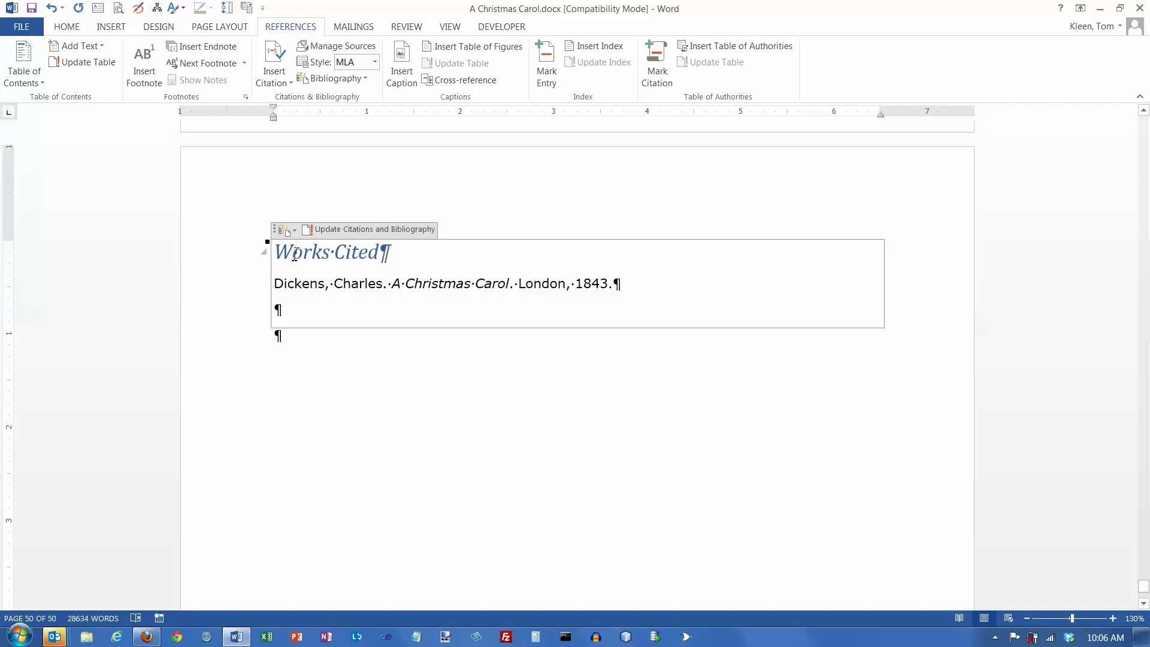
pyautogui.click(275, 233)
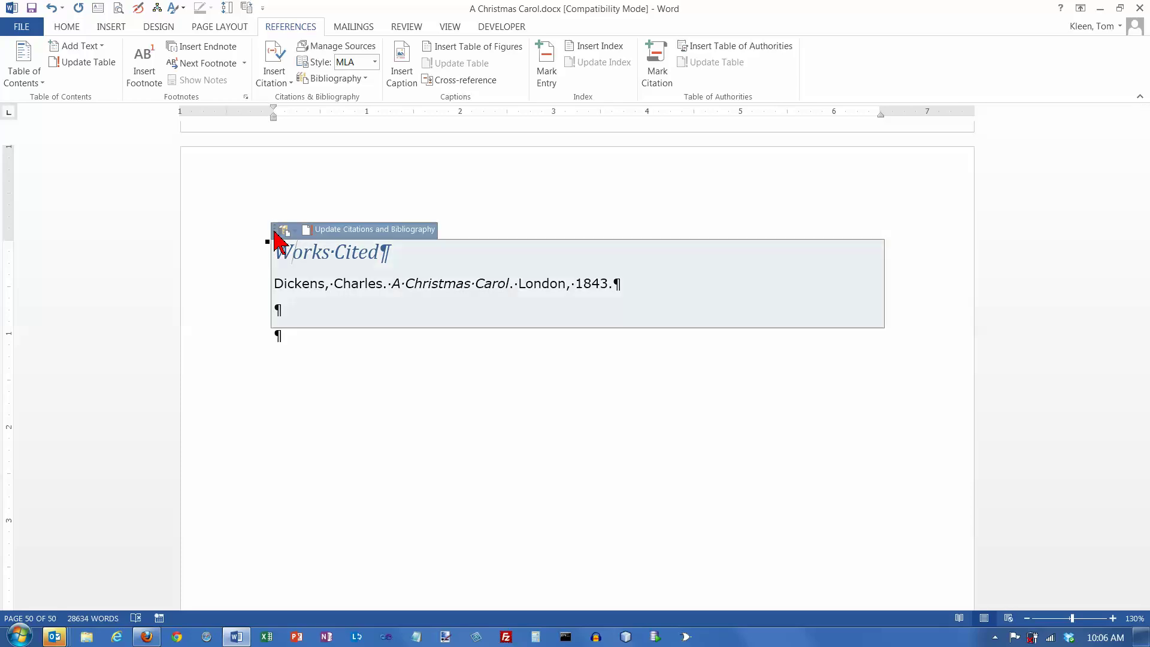
pyautogui.click(461, 255)
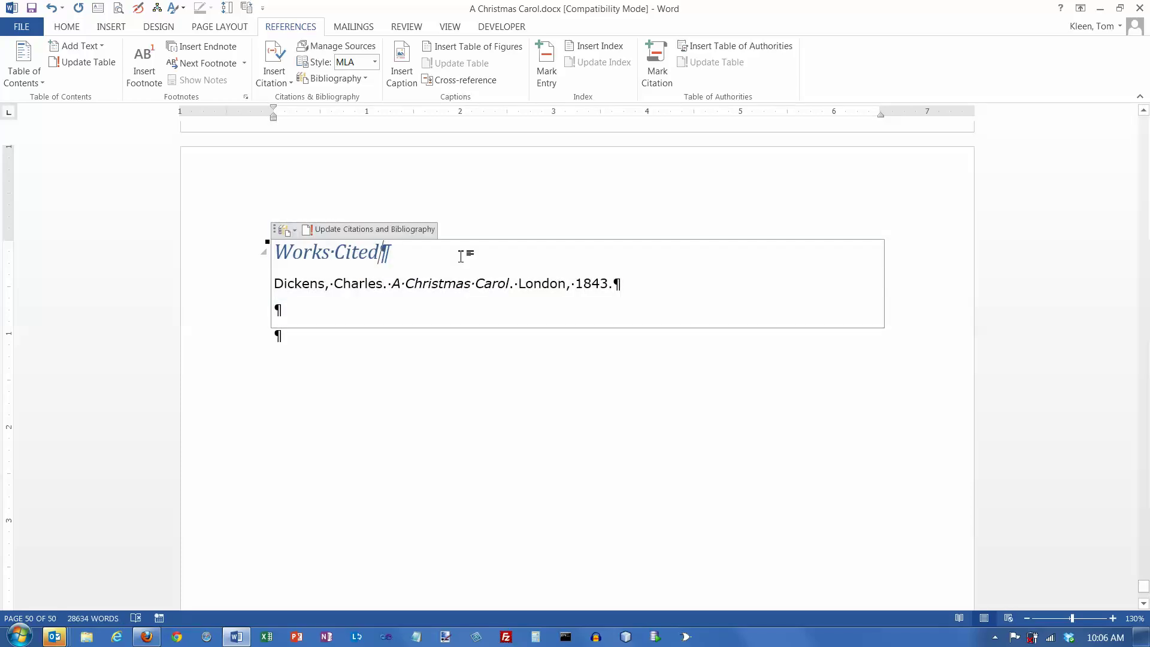